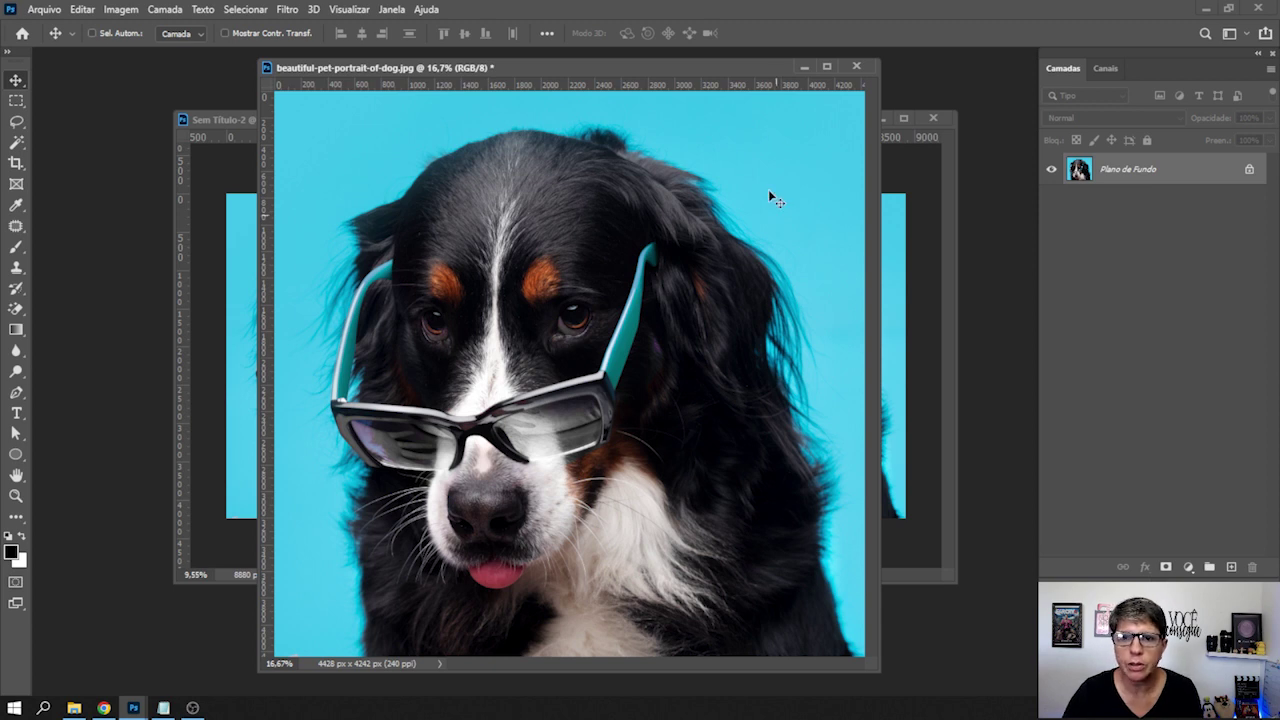
- Close beautiful-pet-portrait-of-dog.jpg to reveal the two-dog Sem Título-2 document, then right-click the Dog 2 layer
{"action": "left_click", "coordinate": [804, 67]}
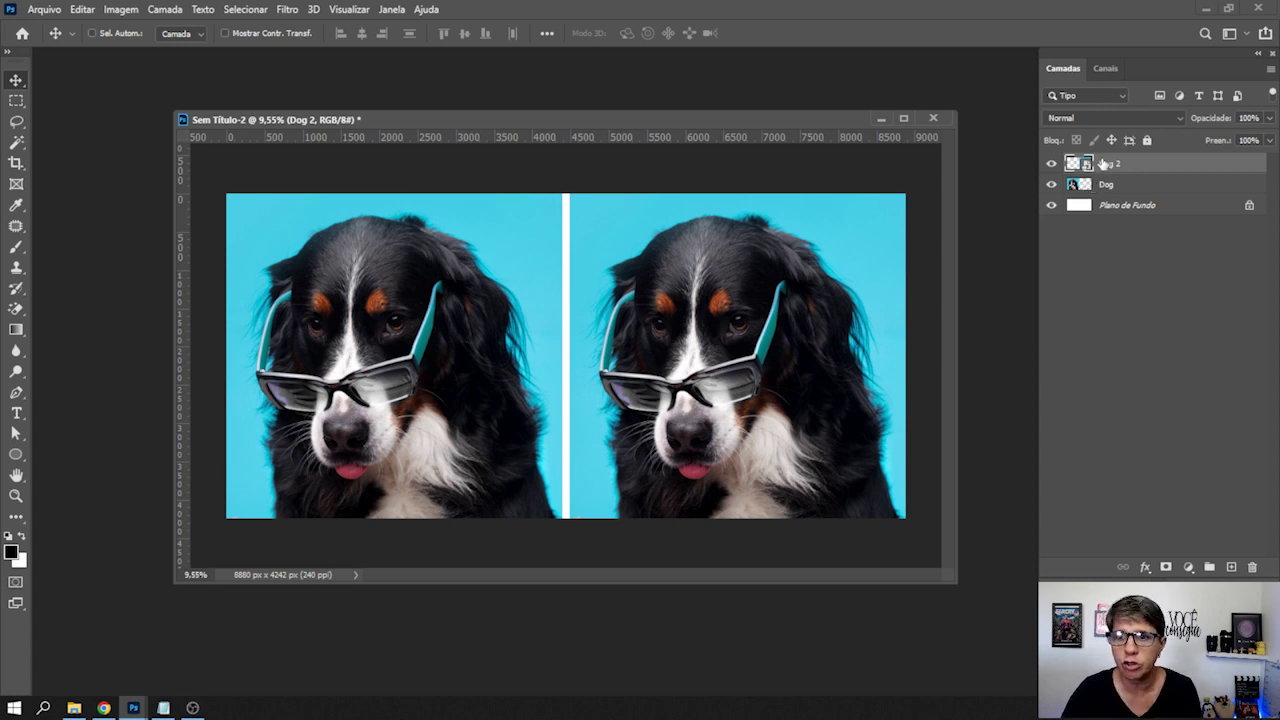
{"action": "right_click", "coordinate": [1113, 168]}
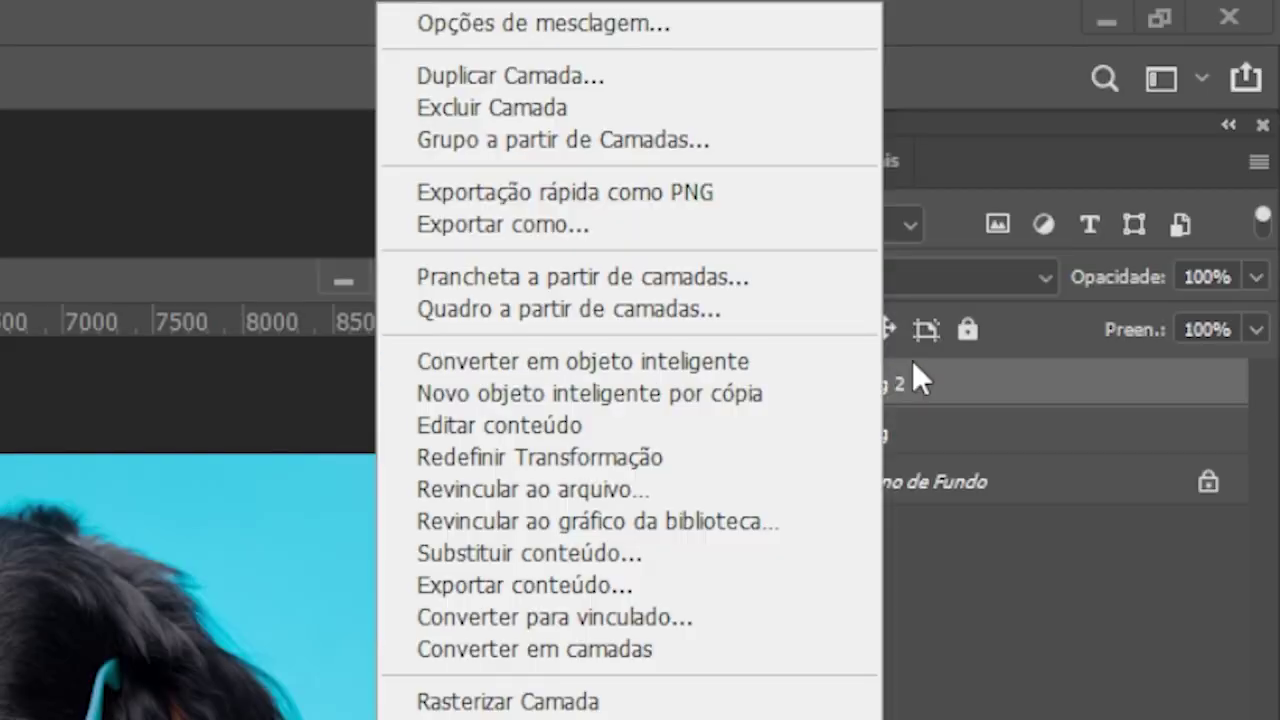
- Convert Dog 2 into a smart object, then put Dog and Dog 2 together into Free Transform
{"action": "left_click", "coordinate": [1078, 156]}
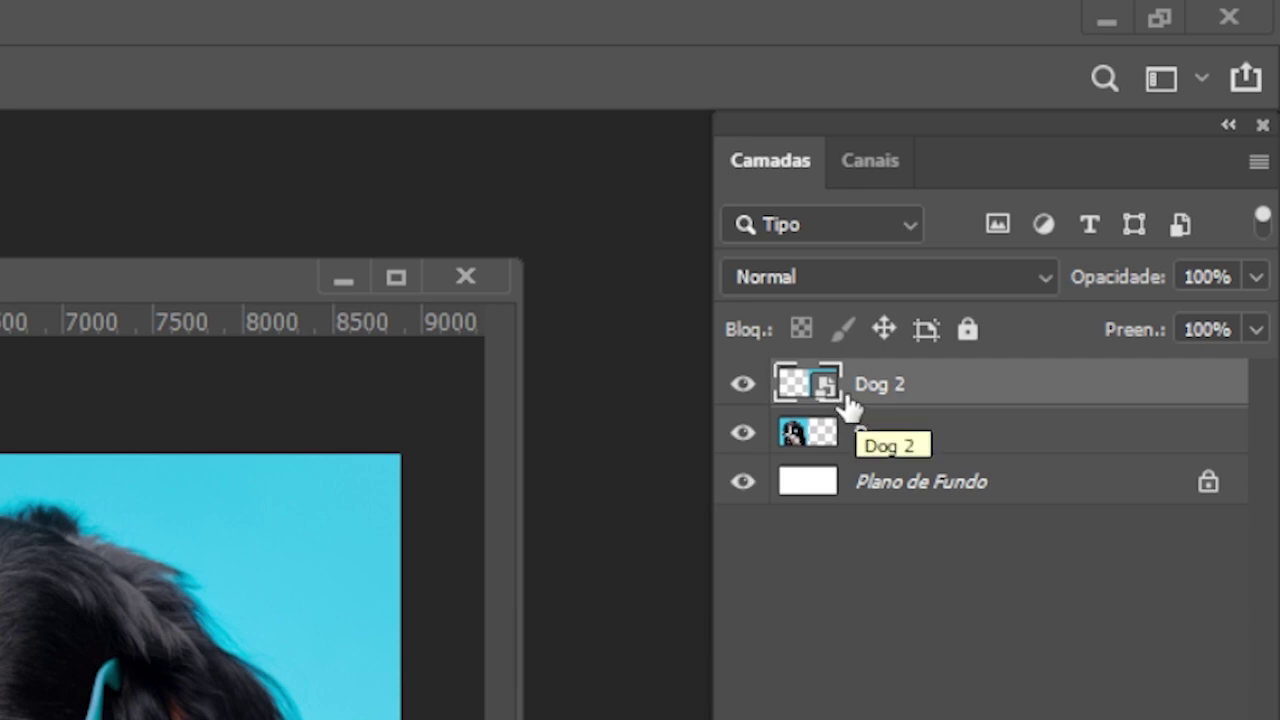
{"action": "left_click", "coordinate": [874, 450]}
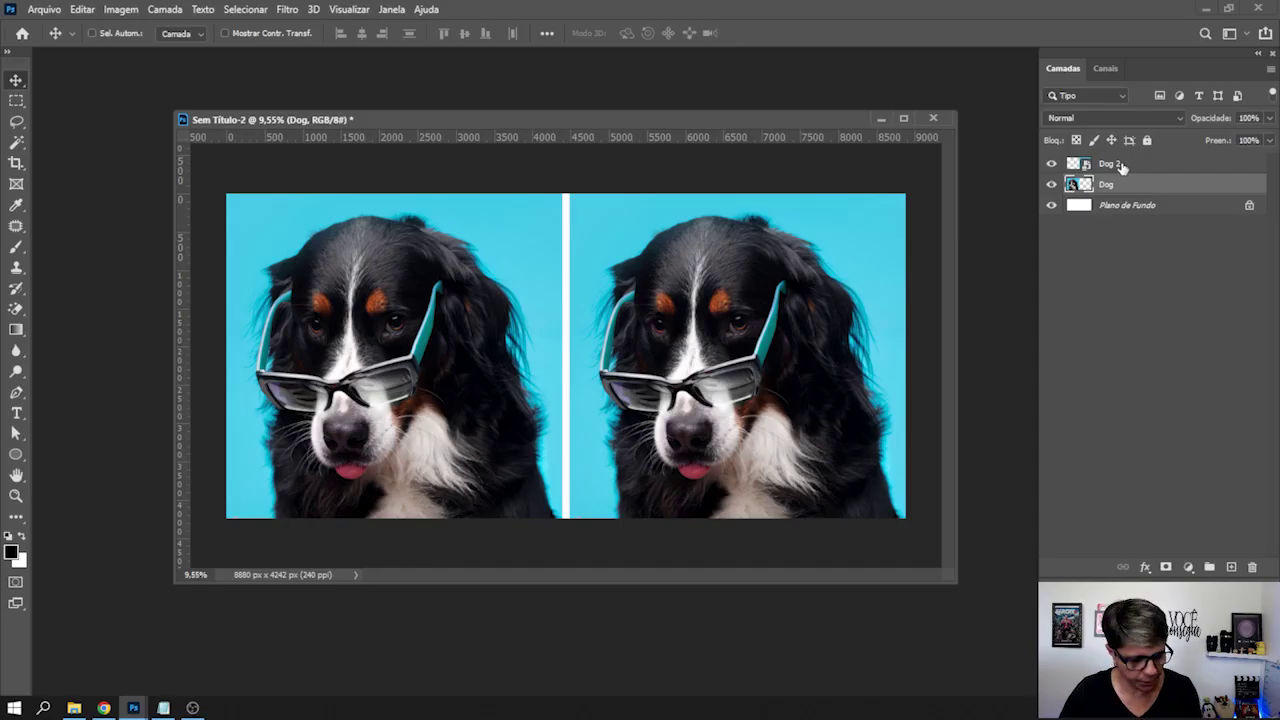
{"action": "left_click", "coordinate": [1118, 165], "text": "ctrl"}
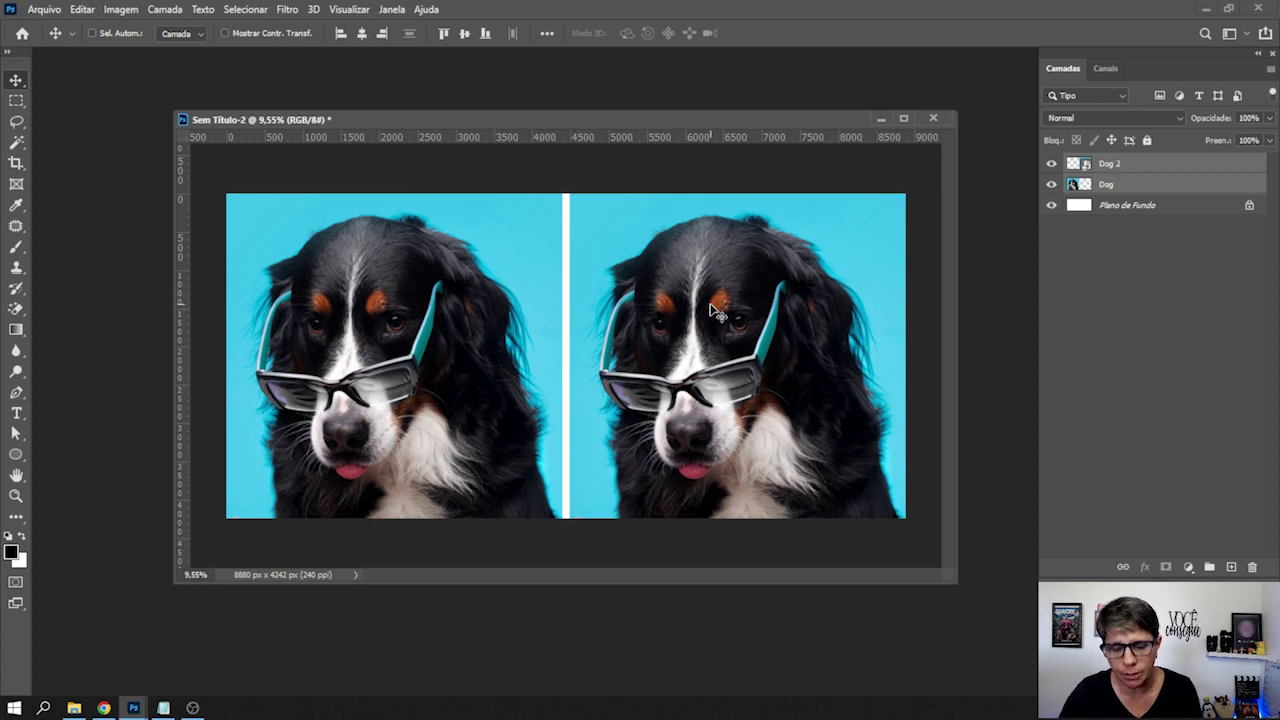
{"action": "key", "text": "ctrl+t"}
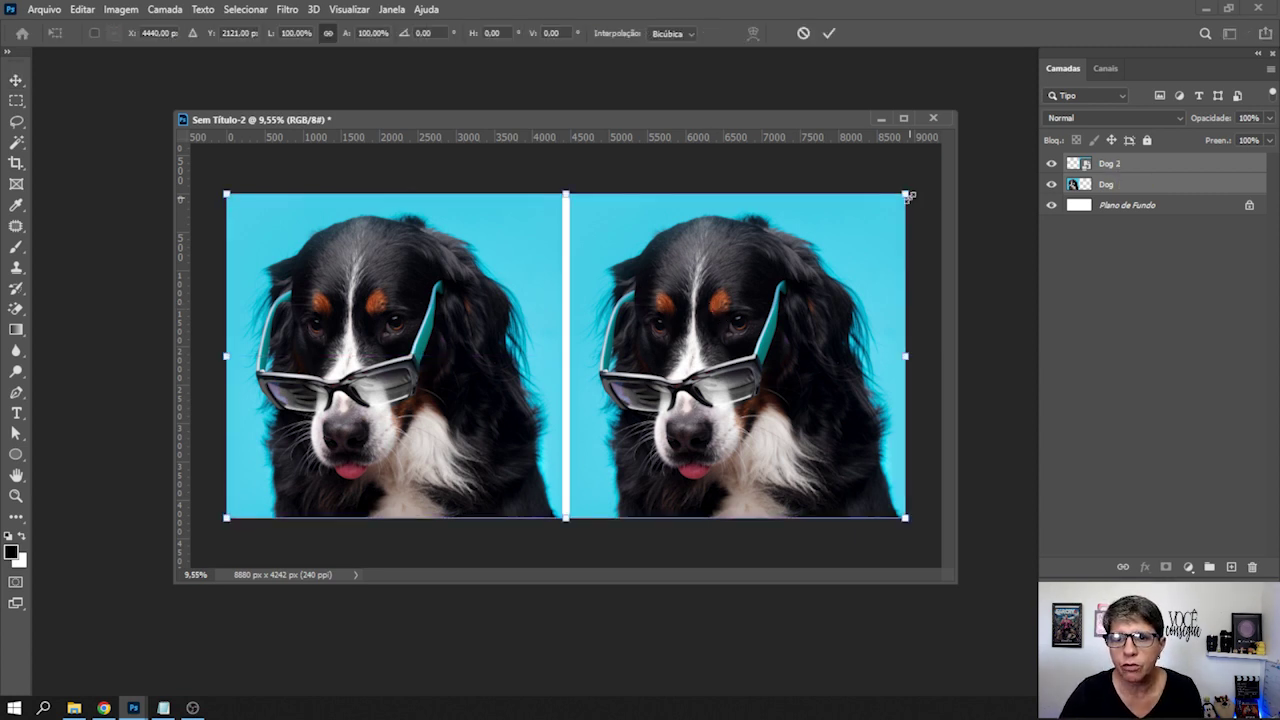
- Shrink both dog layers to a tiny size toward the lower-left and apply the transform
{"action": "left_click_drag", "start_coordinate": [907, 192], "coordinate": [457, 405]}
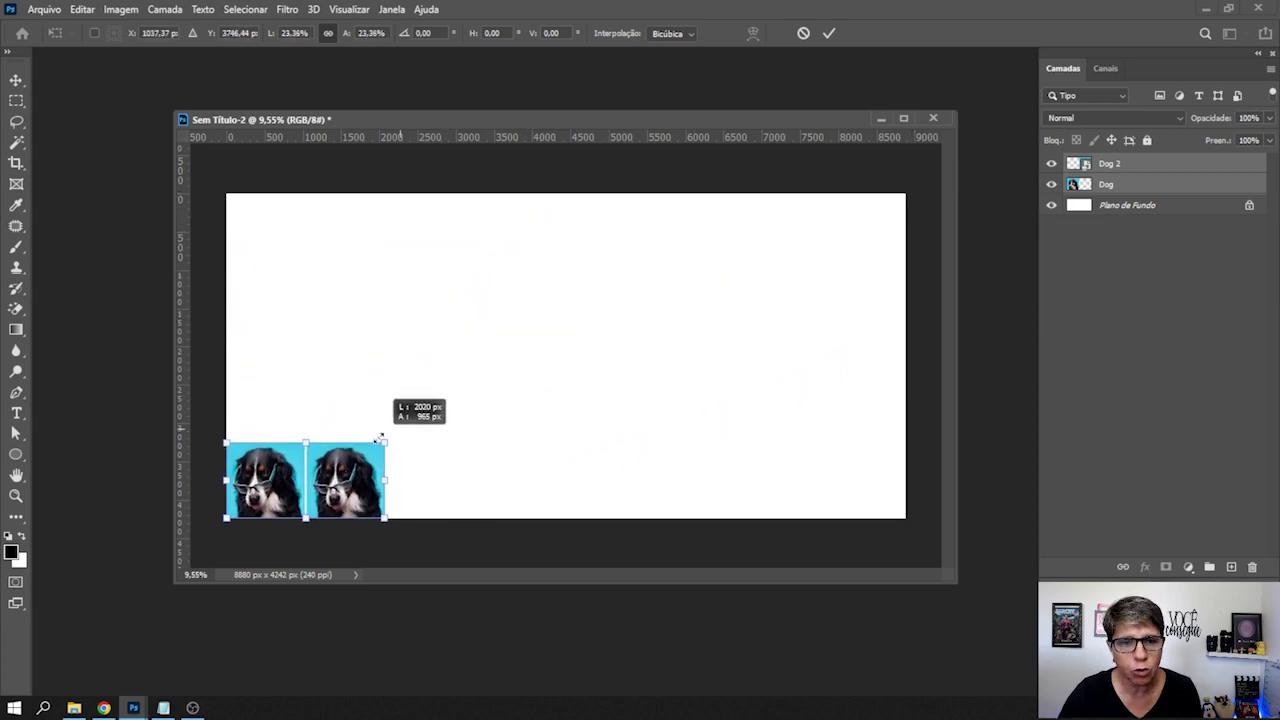
{"action": "left_click_drag", "start_coordinate": [457, 405], "coordinate": [272, 496]}
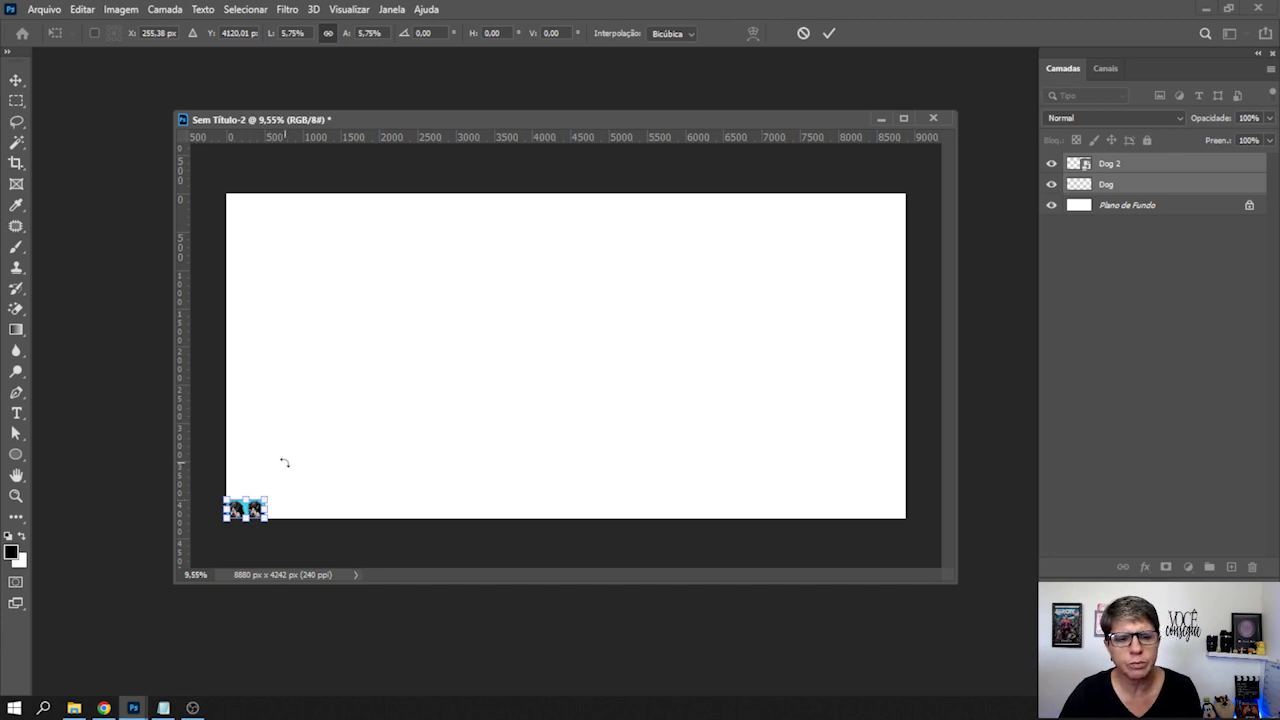
{"action": "key", "text": "Return"}
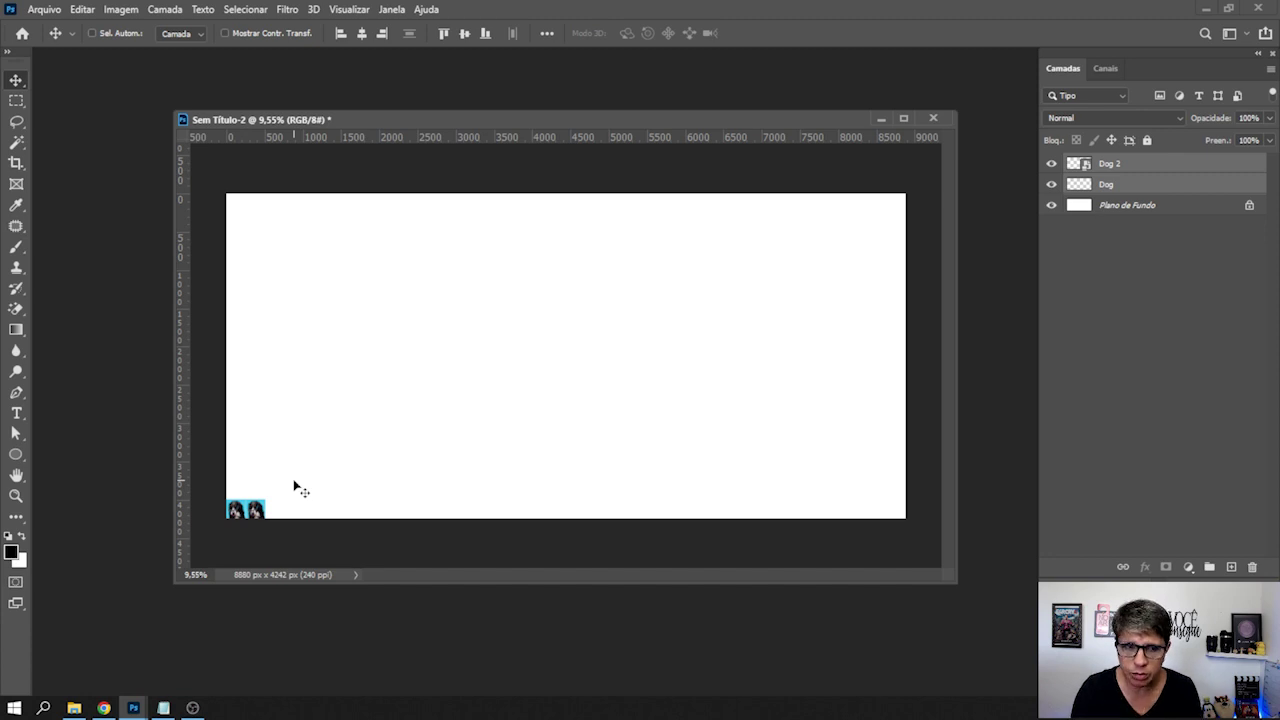
- Scale the tiny dogs back up to fill the canvas and commit the transform
{"action": "key", "text": "ctrl"}
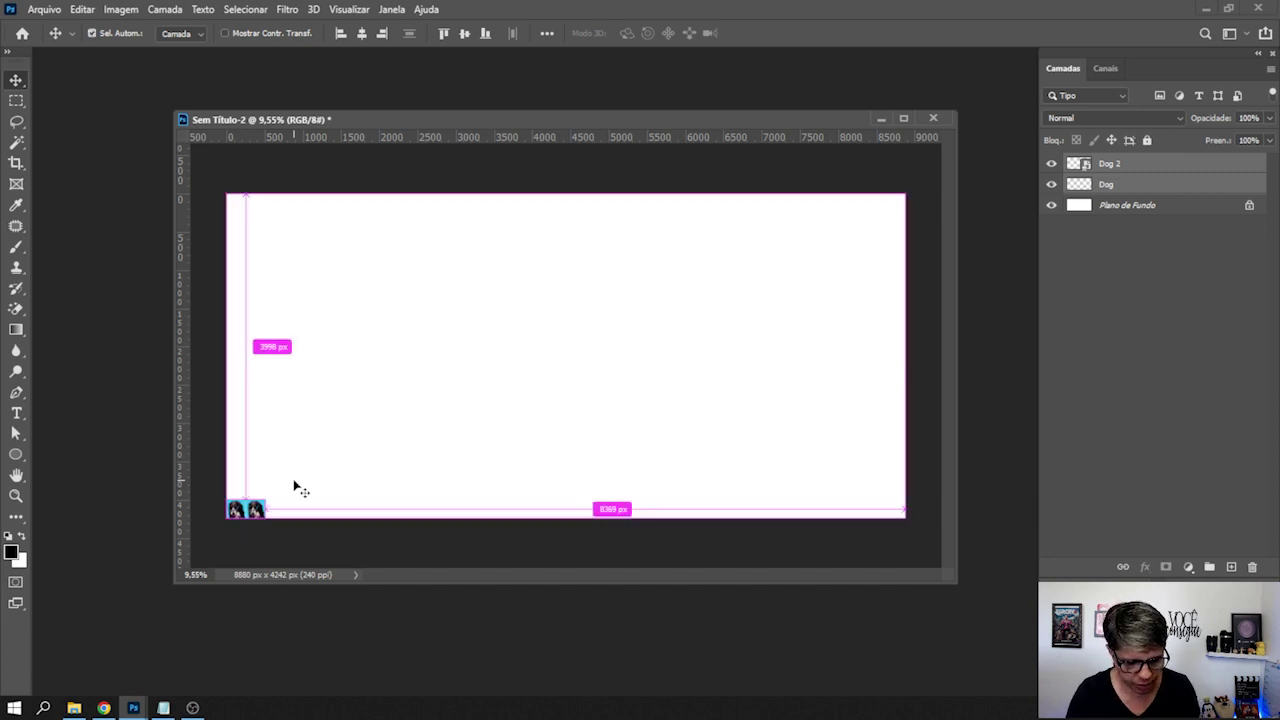
{"action": "key", "text": "ctrl+t"}
{"action": "left_click_drag", "start_coordinate": [265, 499], "coordinate": [902, 197]}
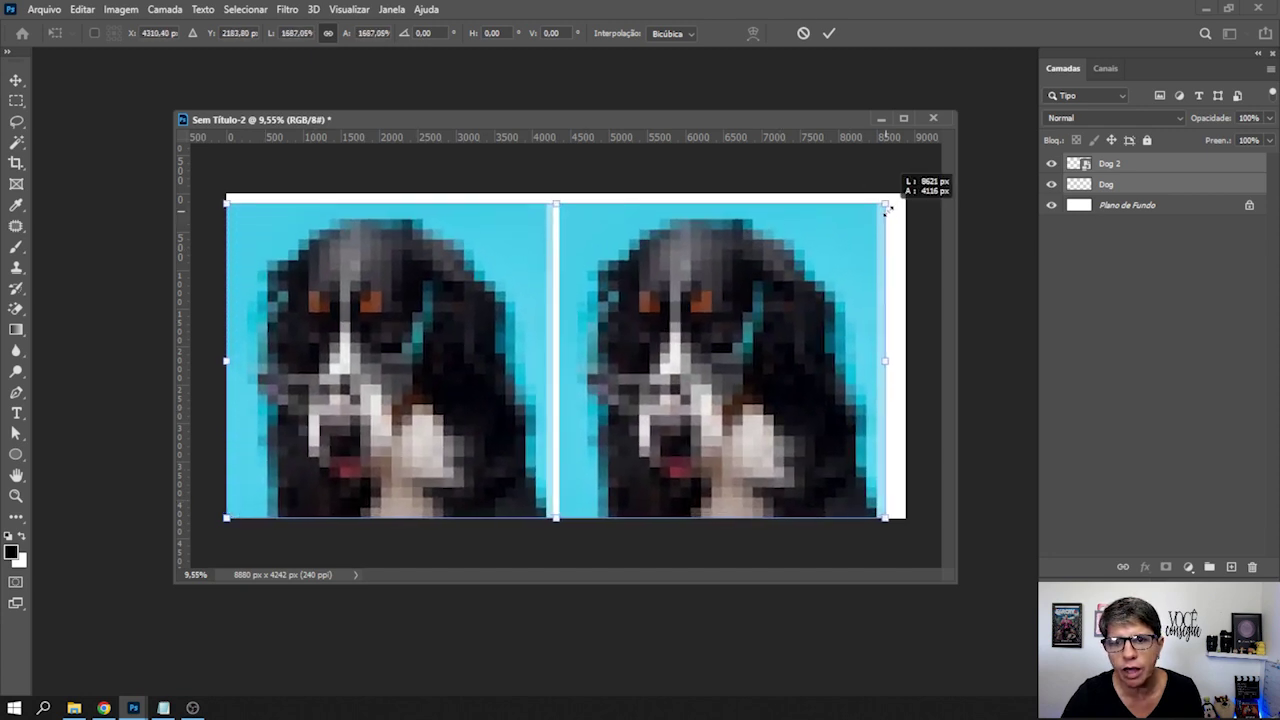
{"action": "left_click_drag", "start_coordinate": [902, 198], "coordinate": [905, 195]}
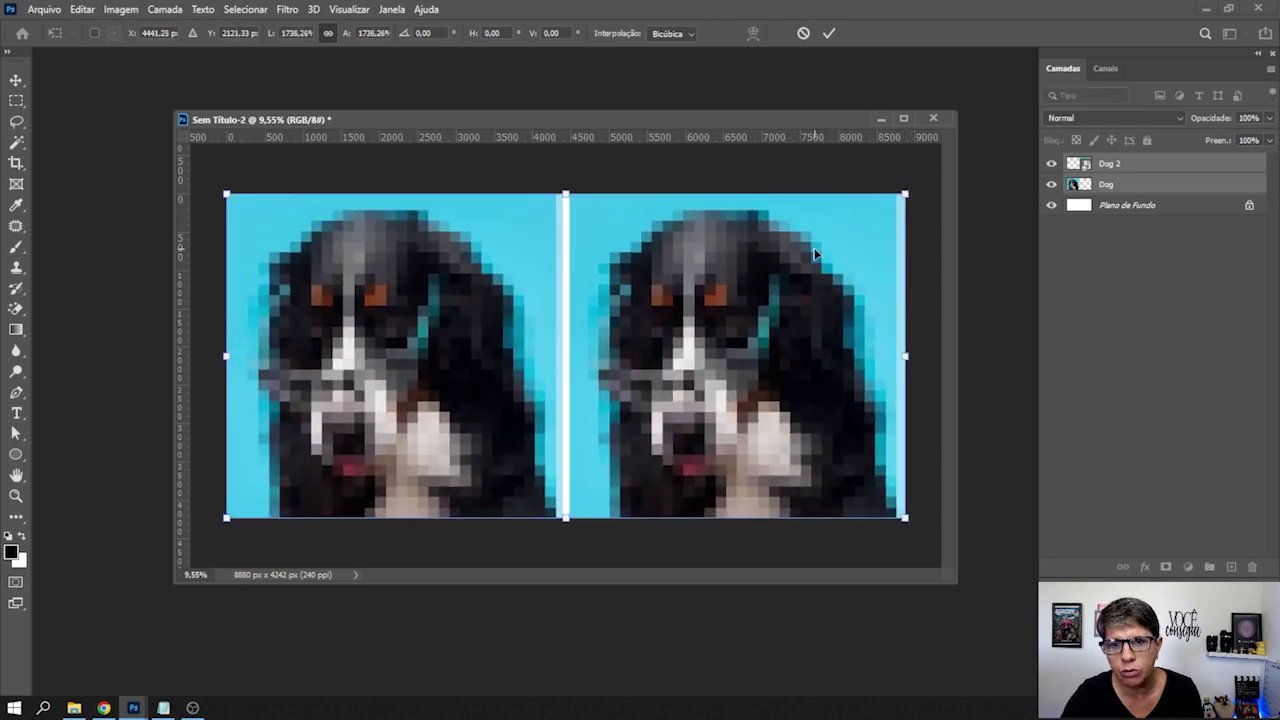
{"action": "left_click", "coordinate": [829, 34]}
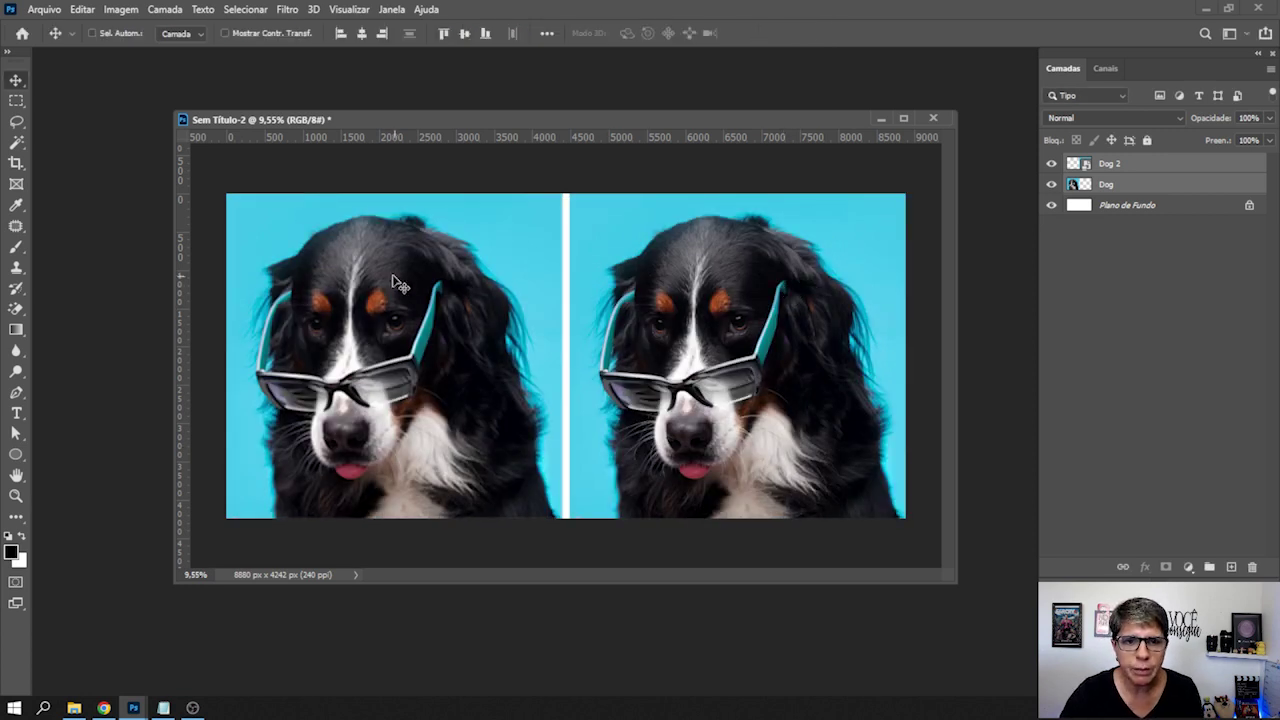
- Zoom in and pan across the enlarged dogs to compare sharpness, then fit the document on screen
{"action": "scroll", "coordinate": [311, 380], "scroll_direction": "up", "scroll_amount": 2}
{"action": "scroll", "coordinate": [311, 380], "scroll_direction": "up", "scroll_amount": 2}
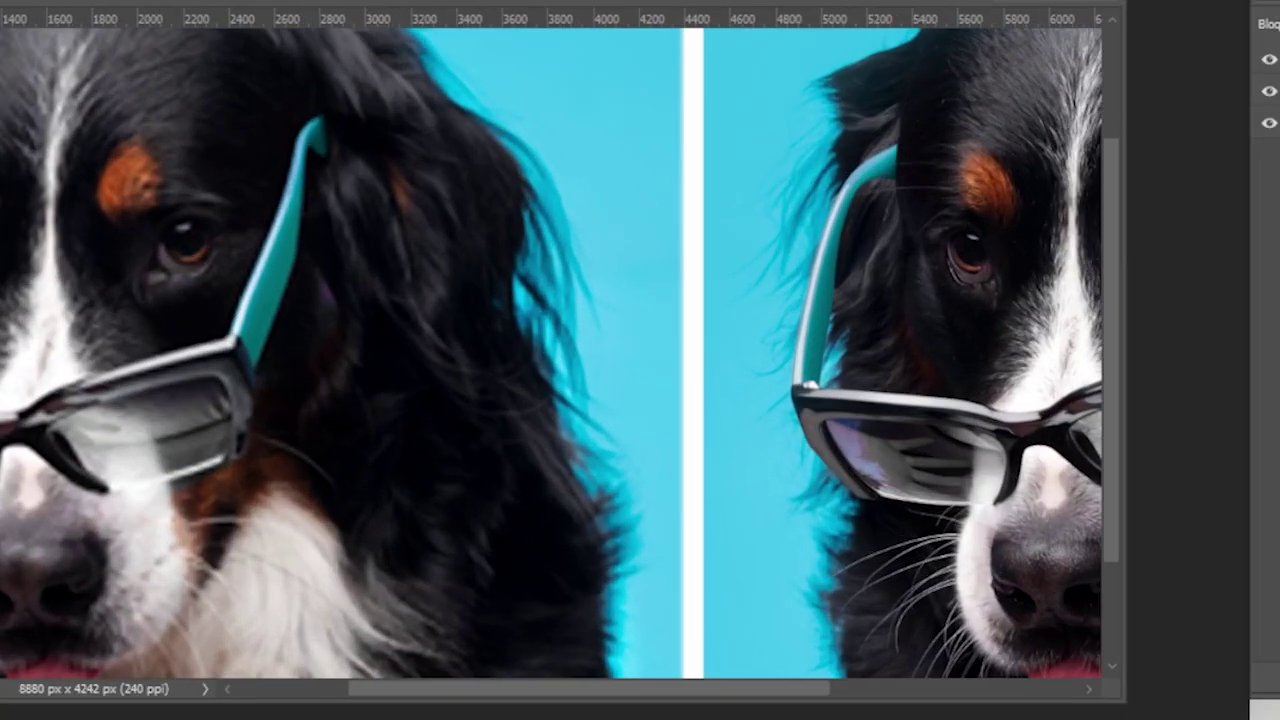
{"action": "left_click_drag", "start_coordinate": [718, 700], "coordinate": [718, 719]}
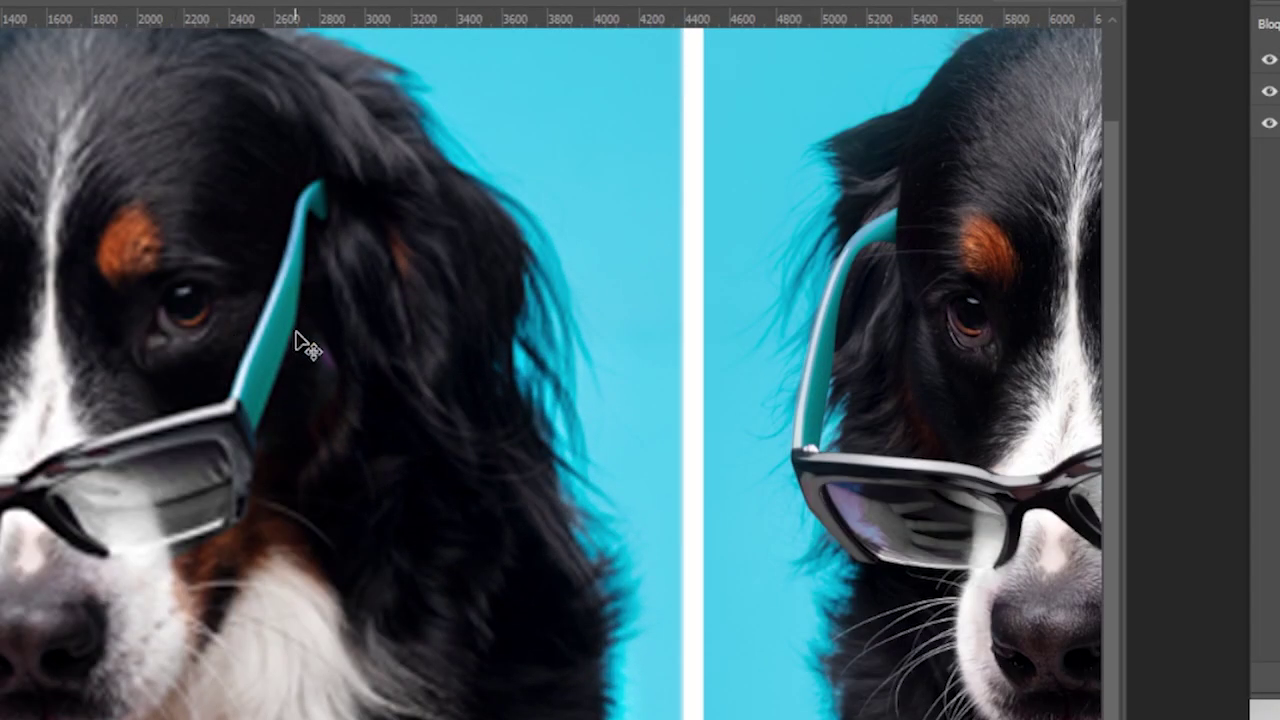
{"action": "scroll", "coordinate": [240, 345], "scroll_direction": "up", "scroll_amount": 2}
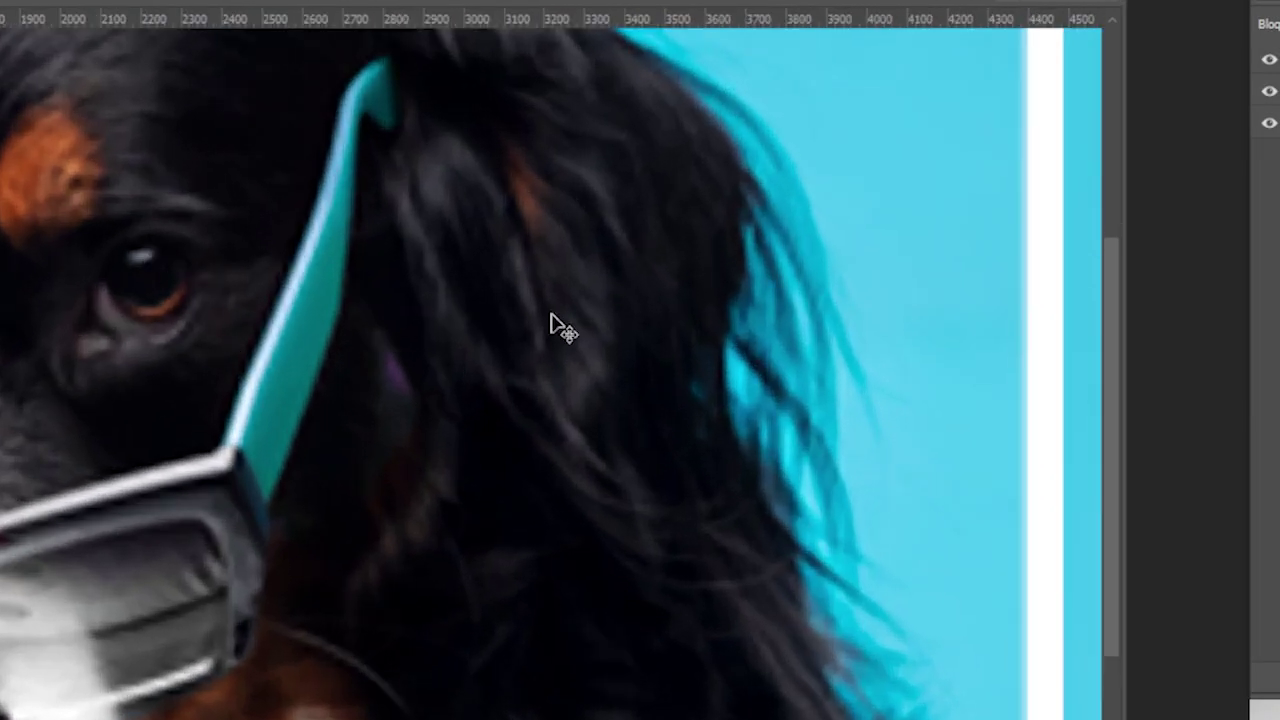
{"action": "left_click_drag", "start_coordinate": [997, 372], "coordinate": [669, 369]}
{"action": "left_click_drag", "start_coordinate": [749, 300], "coordinate": [608, 391]}
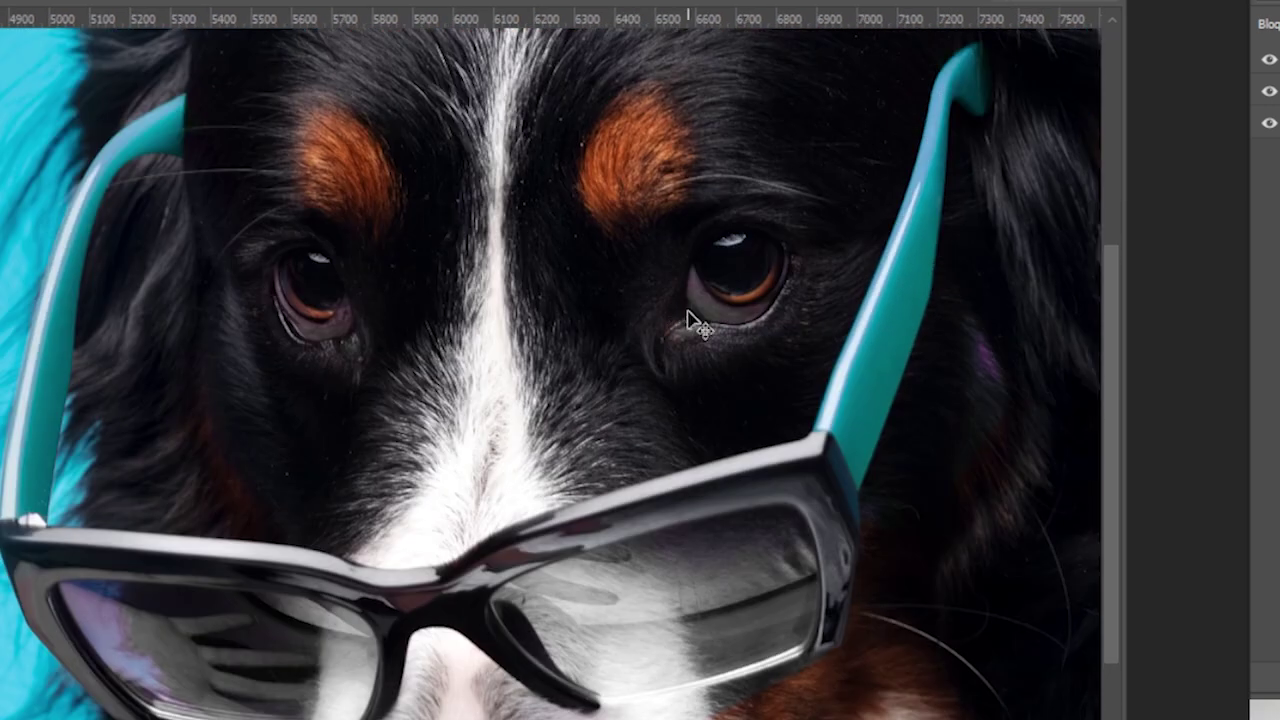
{"action": "key", "text": "ctrl+0"}
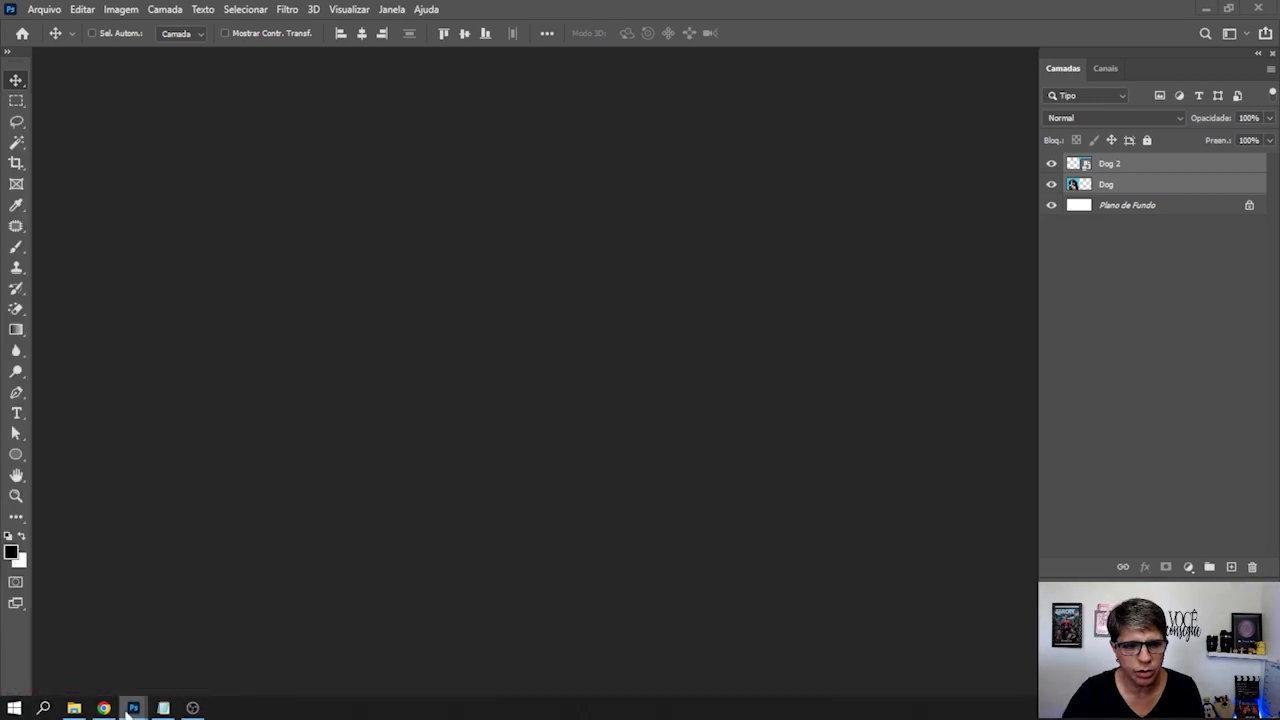
{"action": "mouse_move", "coordinate": [133, 708]}
{"action": "left_click", "coordinate": [752, 640]}
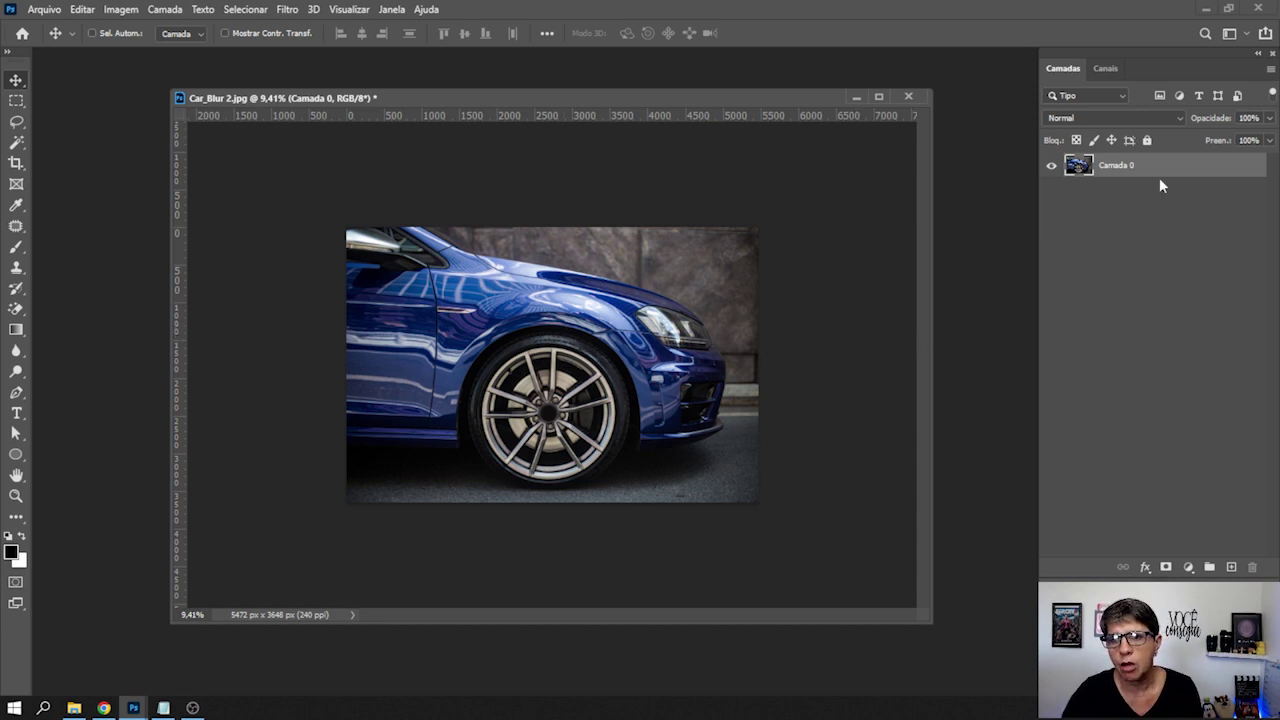
- Convert the car photo's Camada 0 layer into a smart object
{"action": "right_click", "coordinate": [1102, 168]}
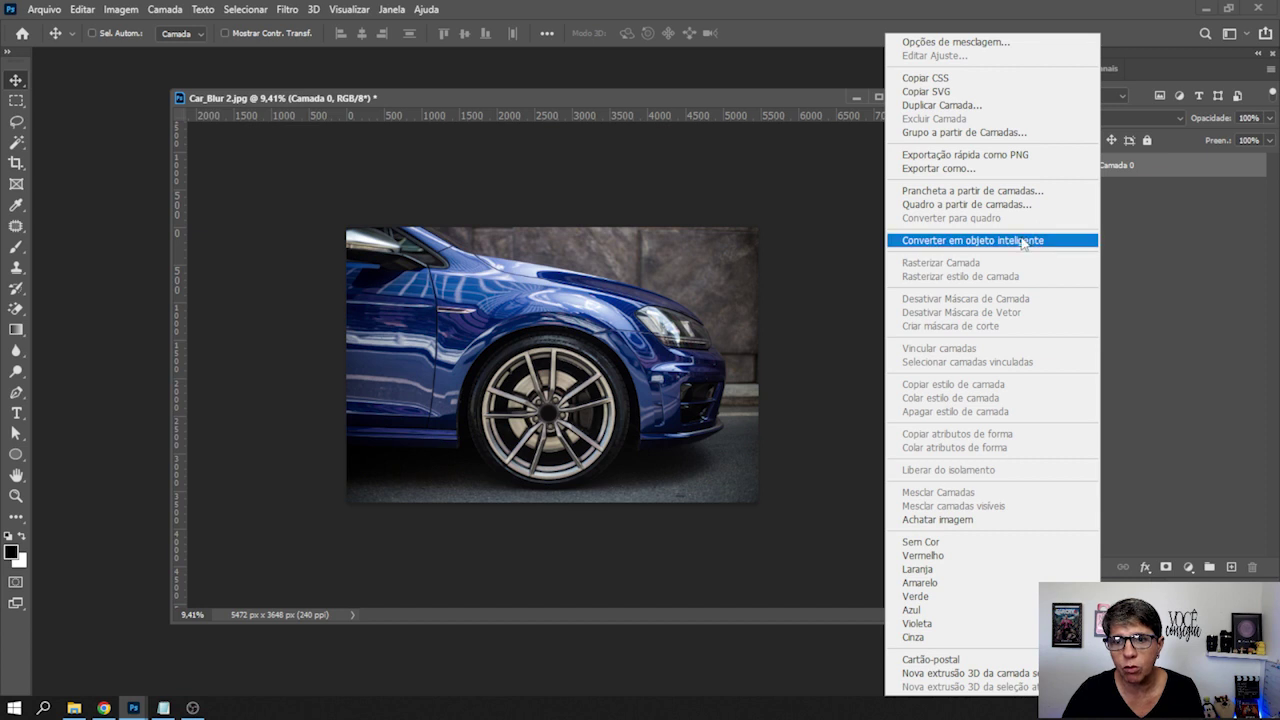
{"action": "left_click", "coordinate": [1001, 241]}
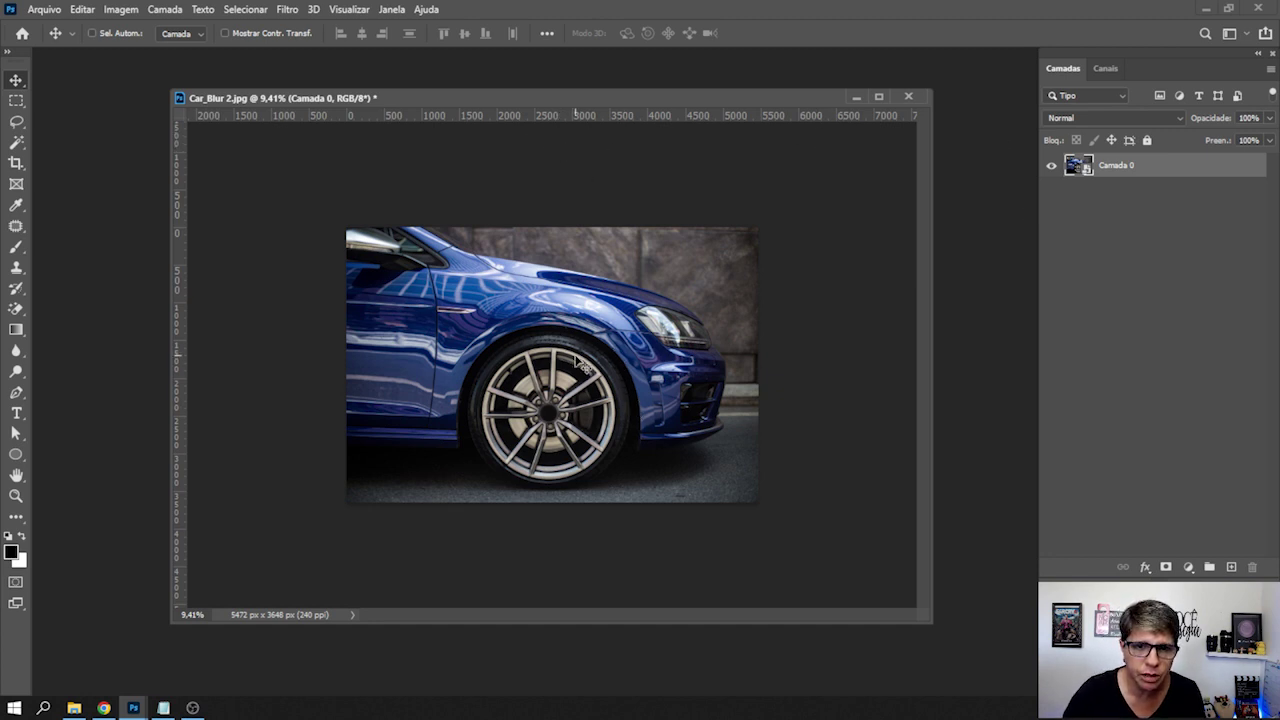
{"action": "key", "text": "shift+m"}
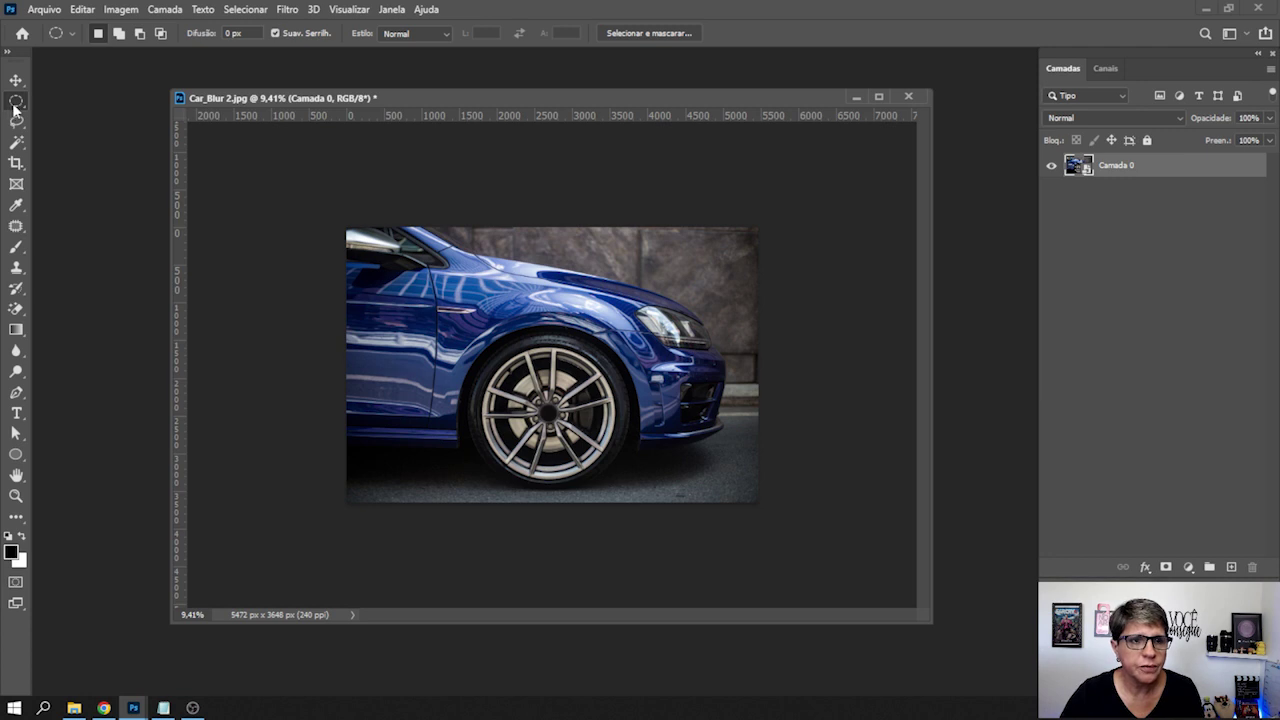
- Draw a circular Elliptical Marquee selection around the car's front wheel and open the Filter menu
{"action": "right_click", "coordinate": [14, 108]}
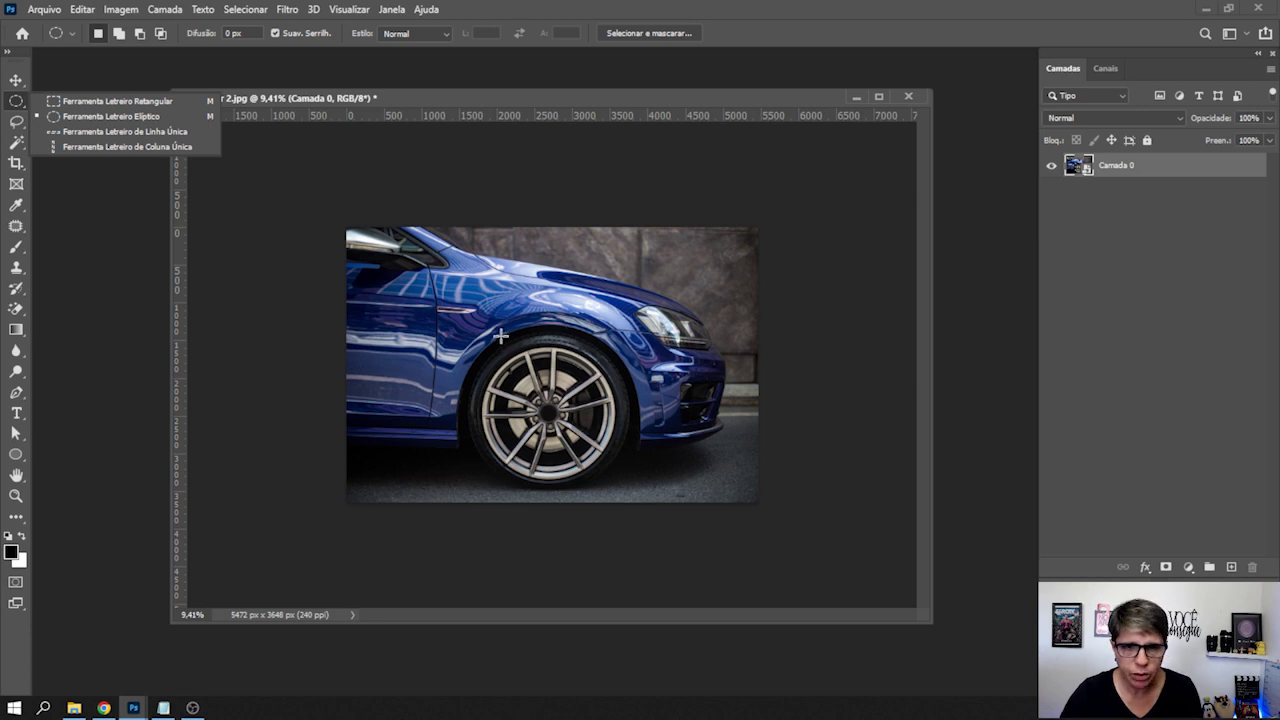
{"action": "left_click_drag", "start_coordinate": [482, 347], "coordinate": [636, 476]}
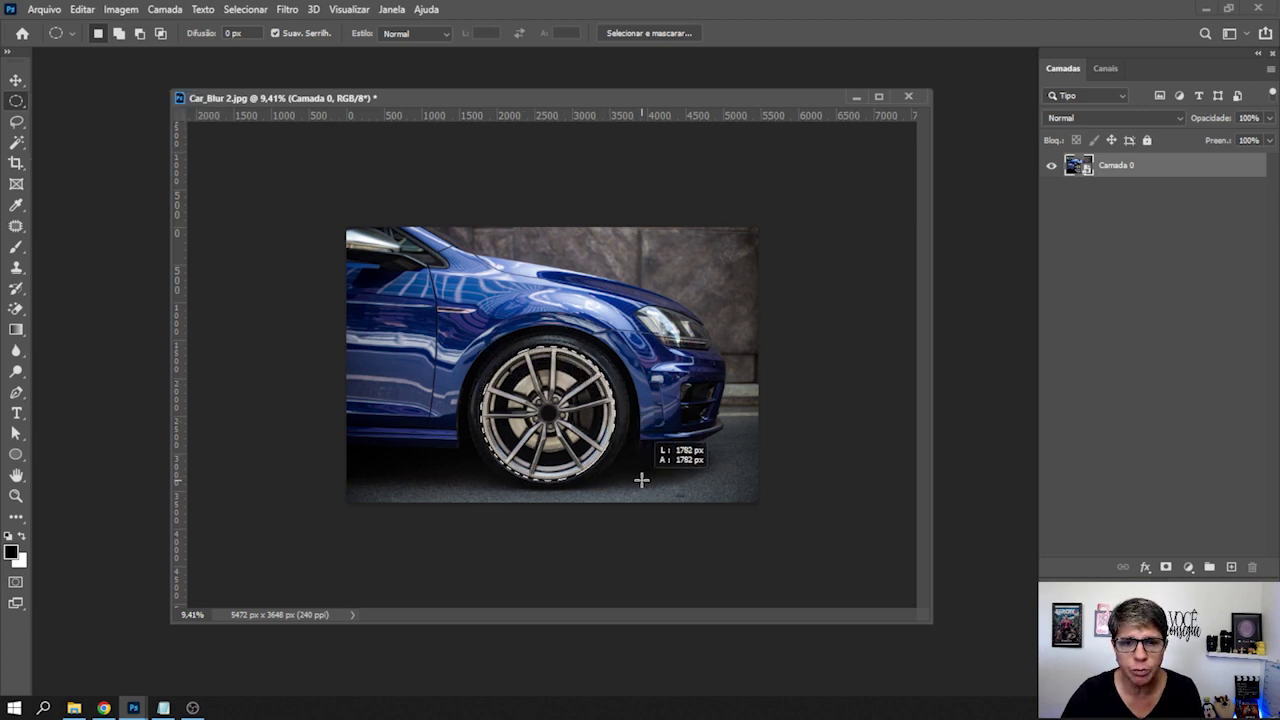
{"action": "left_click_drag", "start_coordinate": [636, 476], "coordinate": [642, 482]}
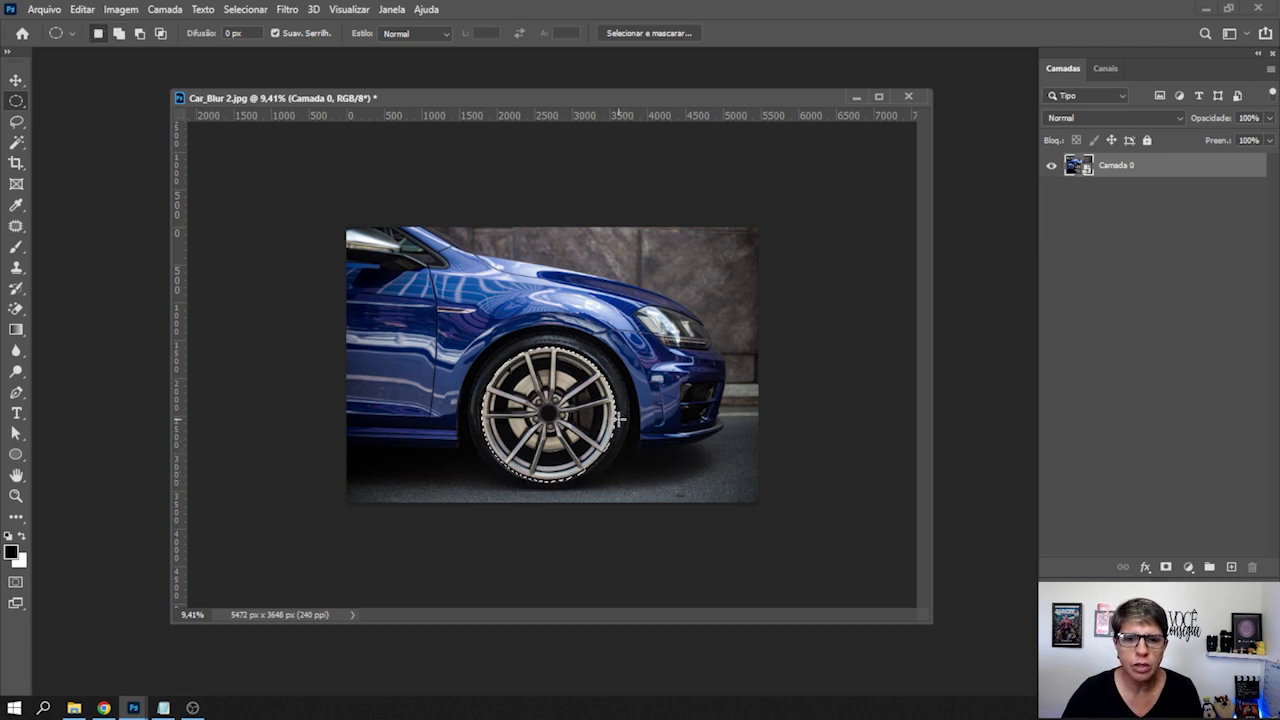
{"action": "left_click", "coordinate": [289, 12]}
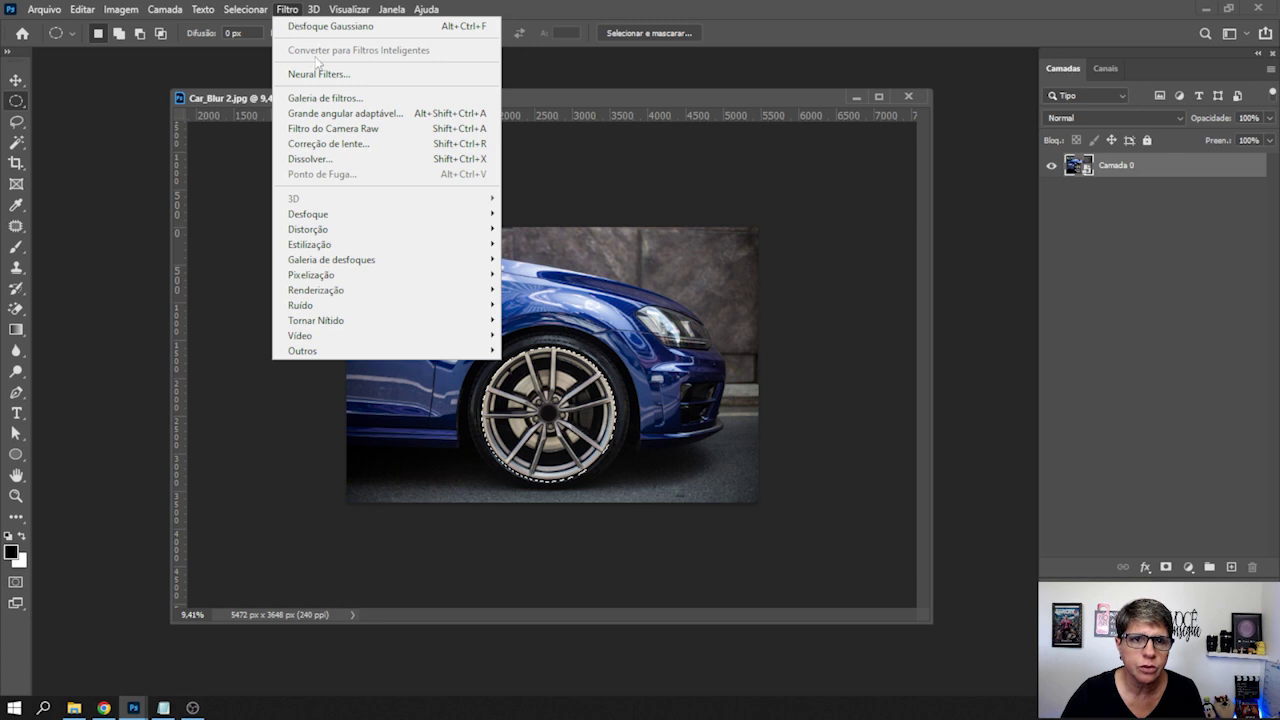
{"action": "mouse_move", "coordinate": [308, 214]}
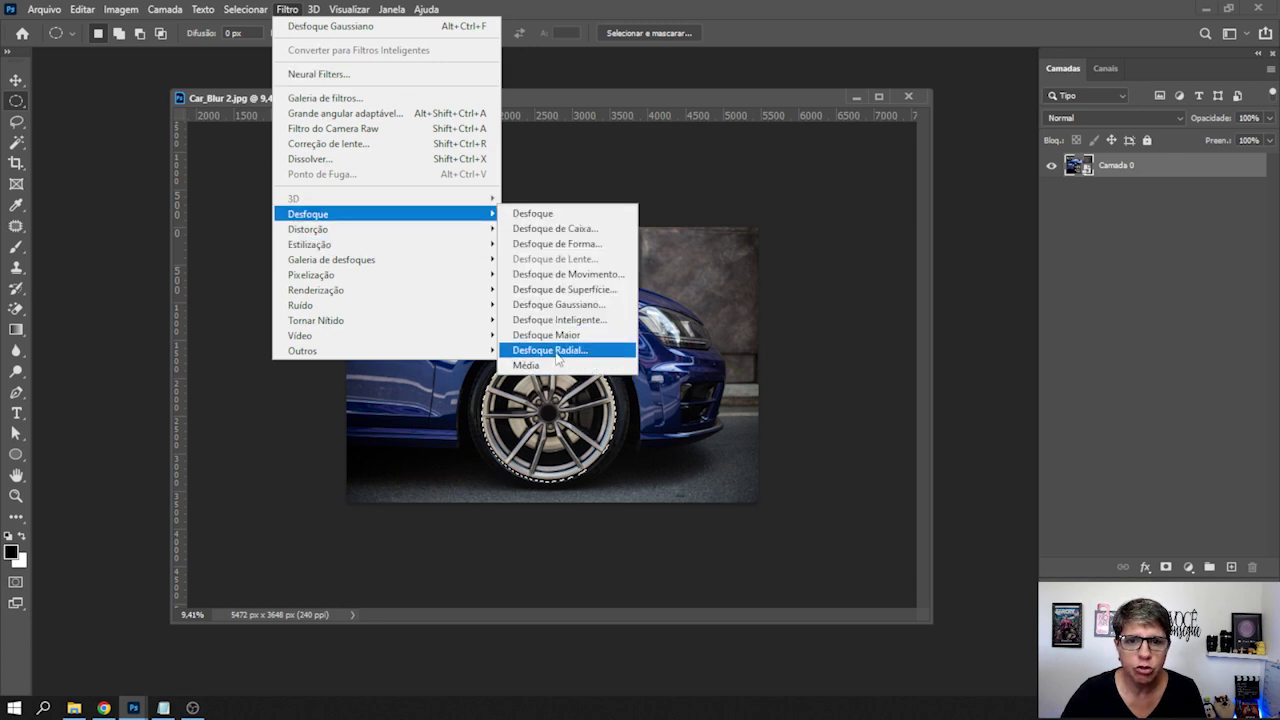
- Apply a Radial Blur to the wheel: Intensidade 20, Giro, Boa quality, centre shifted
{"action": "left_click", "coordinate": [561, 351]}
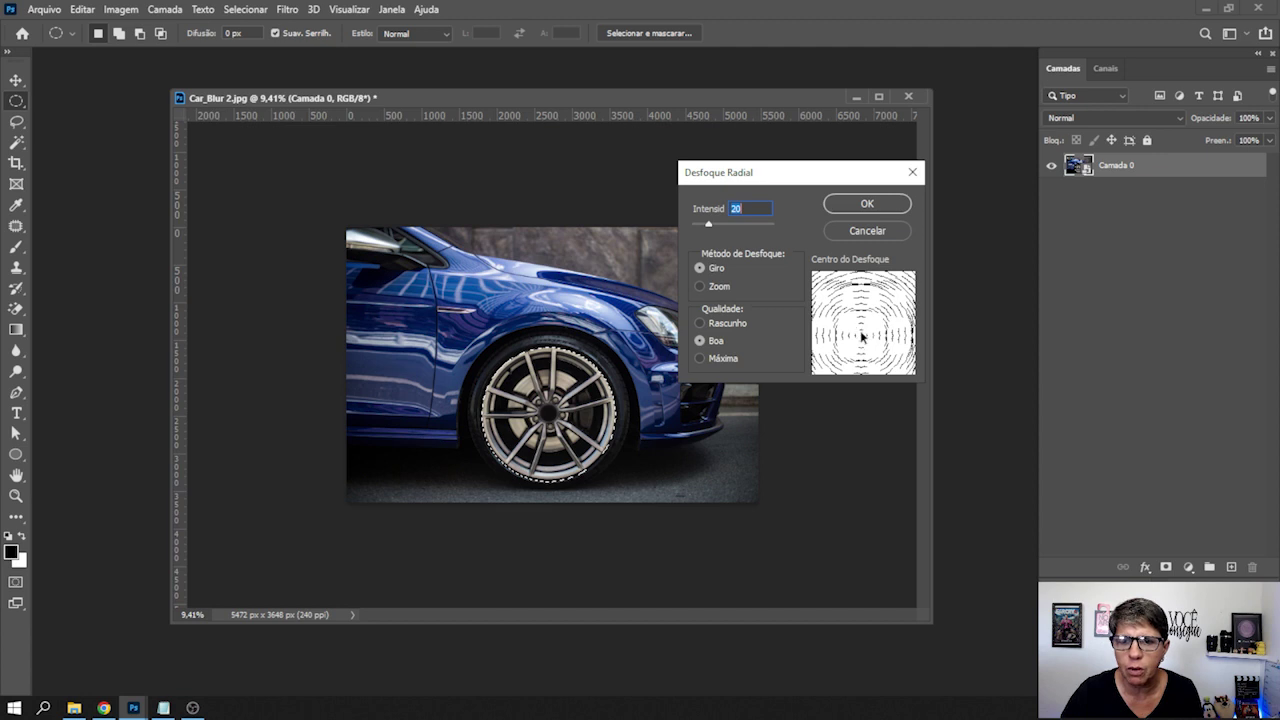
{"action": "mouse_move", "coordinate": [860, 333]}
{"action": "left_mouse_down"}
{"action": "mouse_move", "coordinate": [884, 319]}
{"action": "mouse_move", "coordinate": [860, 341]}
{"action": "left_mouse_up"}
{"action": "left_click", "coordinate": [860, 205]}
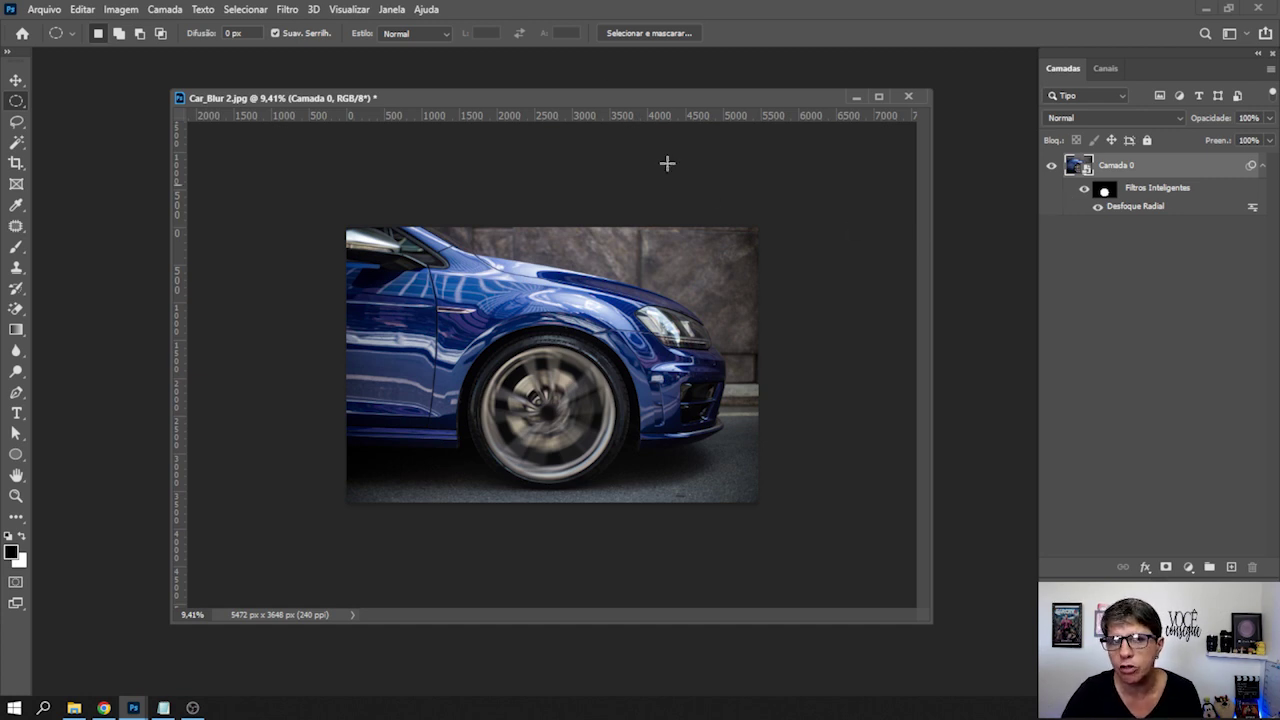
- Reopen the radial blur smart filter, recentre it on the wheel, reapply, and minimize the car photo
{"action": "double_click", "coordinate": [1143, 209]}
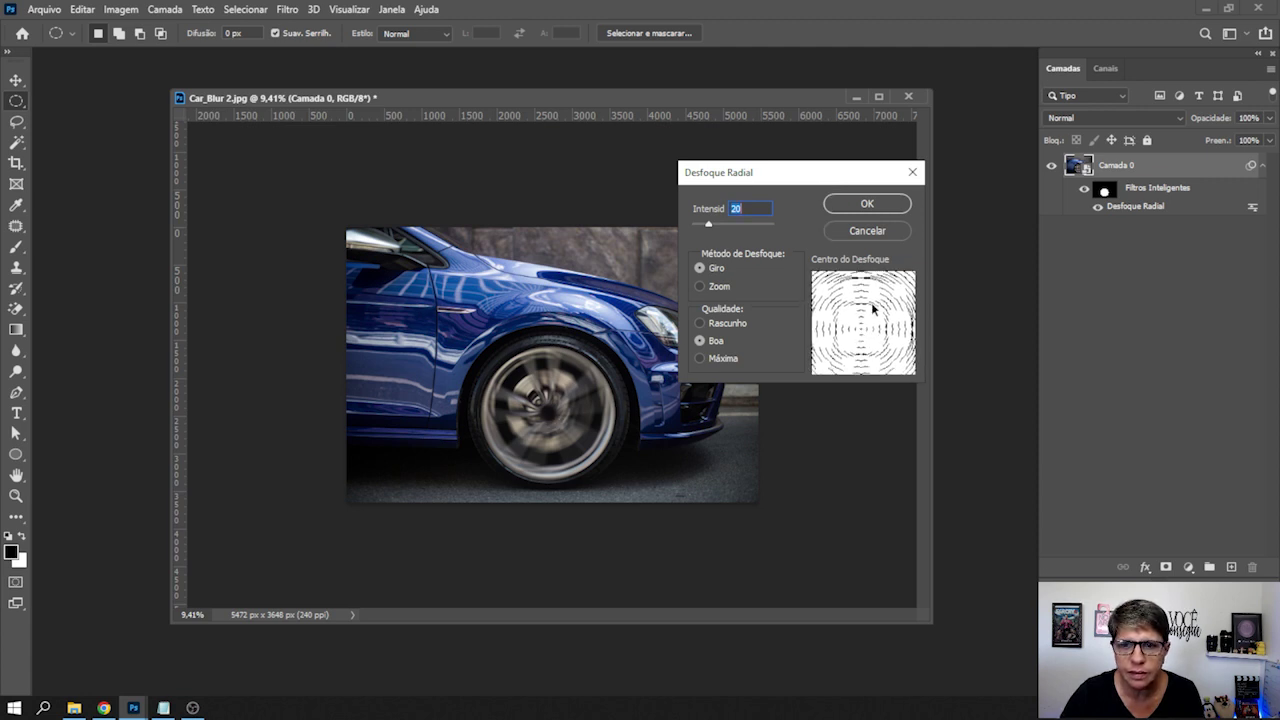
{"action": "left_click_drag", "start_coordinate": [872, 309], "coordinate": [861, 330]}
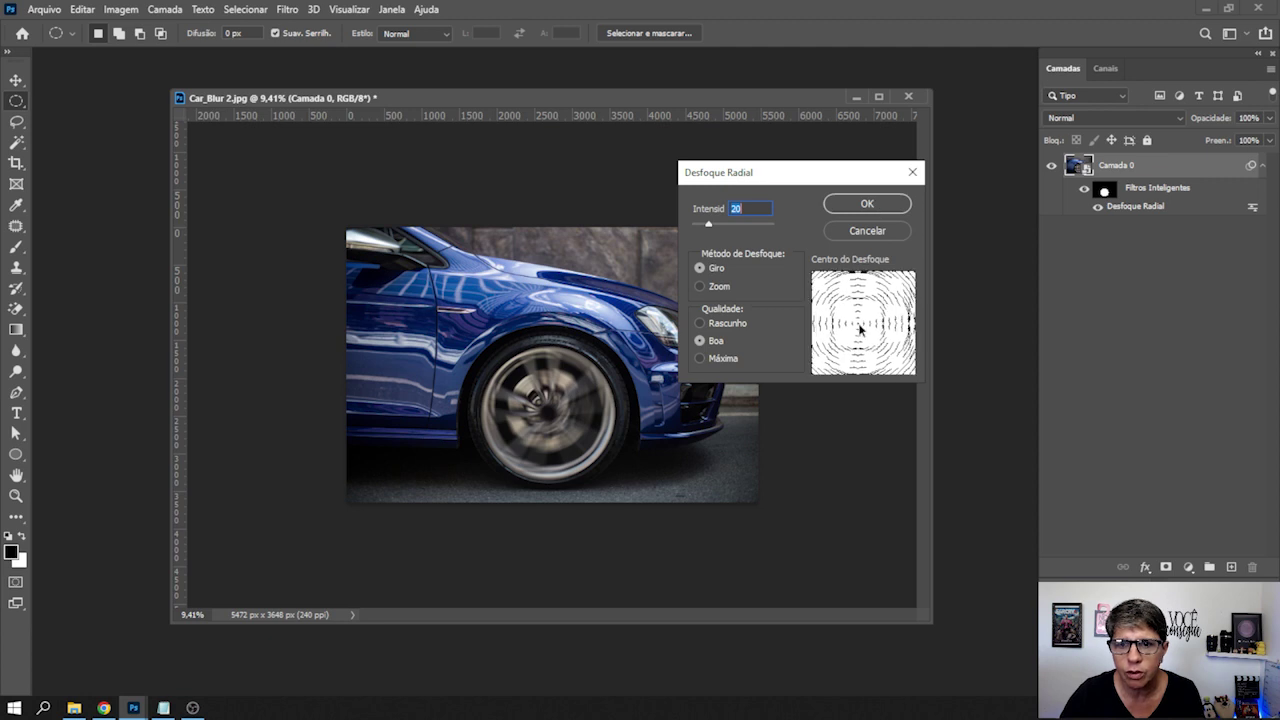
{"action": "left_click", "coordinate": [868, 204]}
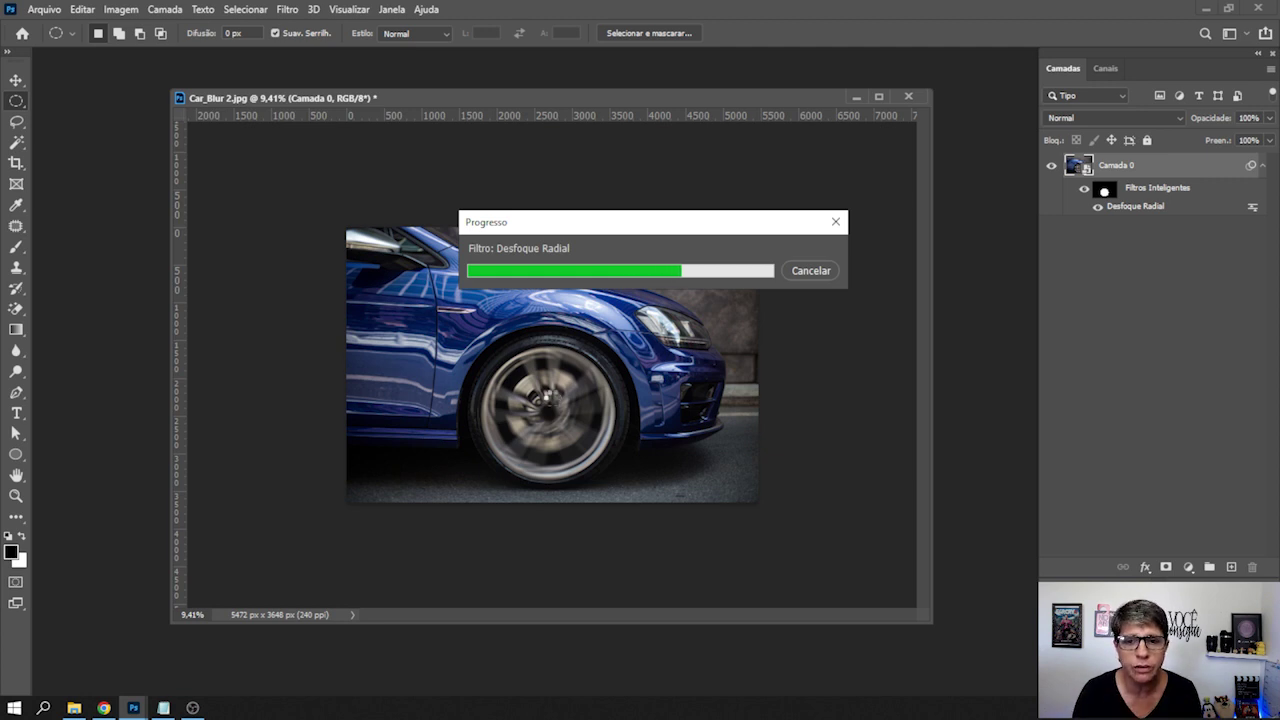
{"action": "left_click", "coordinate": [856, 97]}
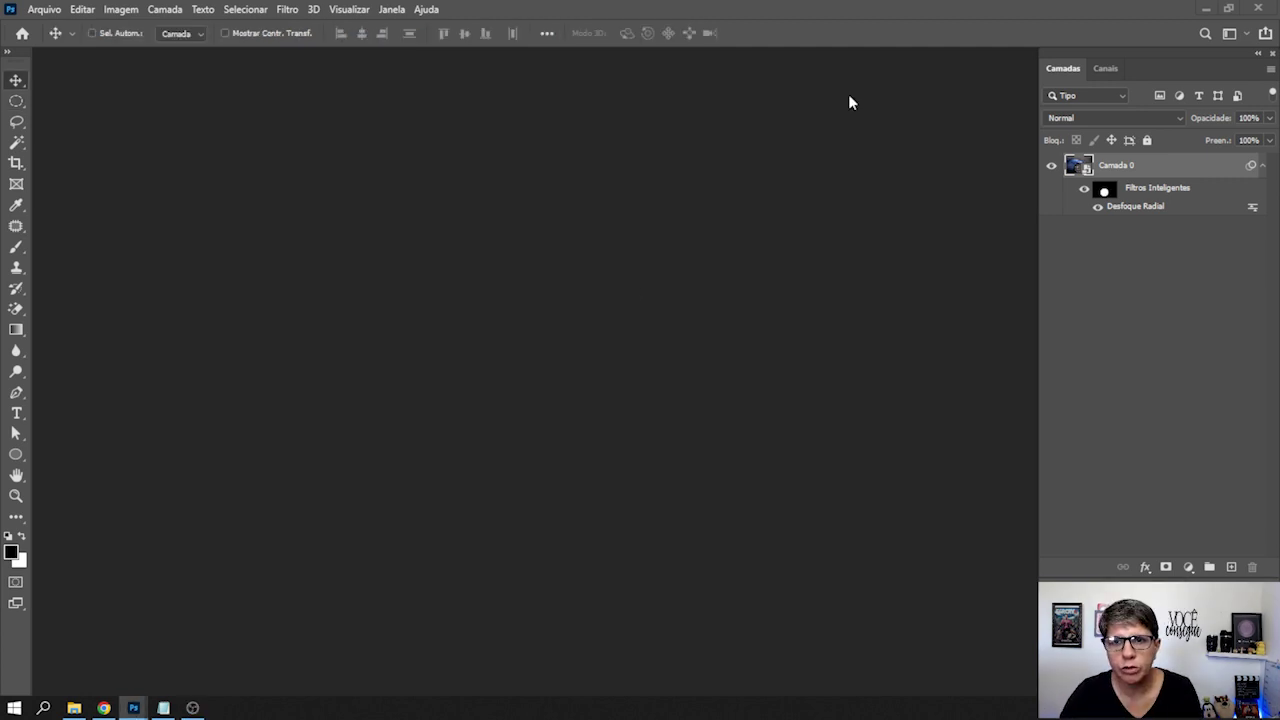
{"action": "mouse_move", "coordinate": [133, 707]}
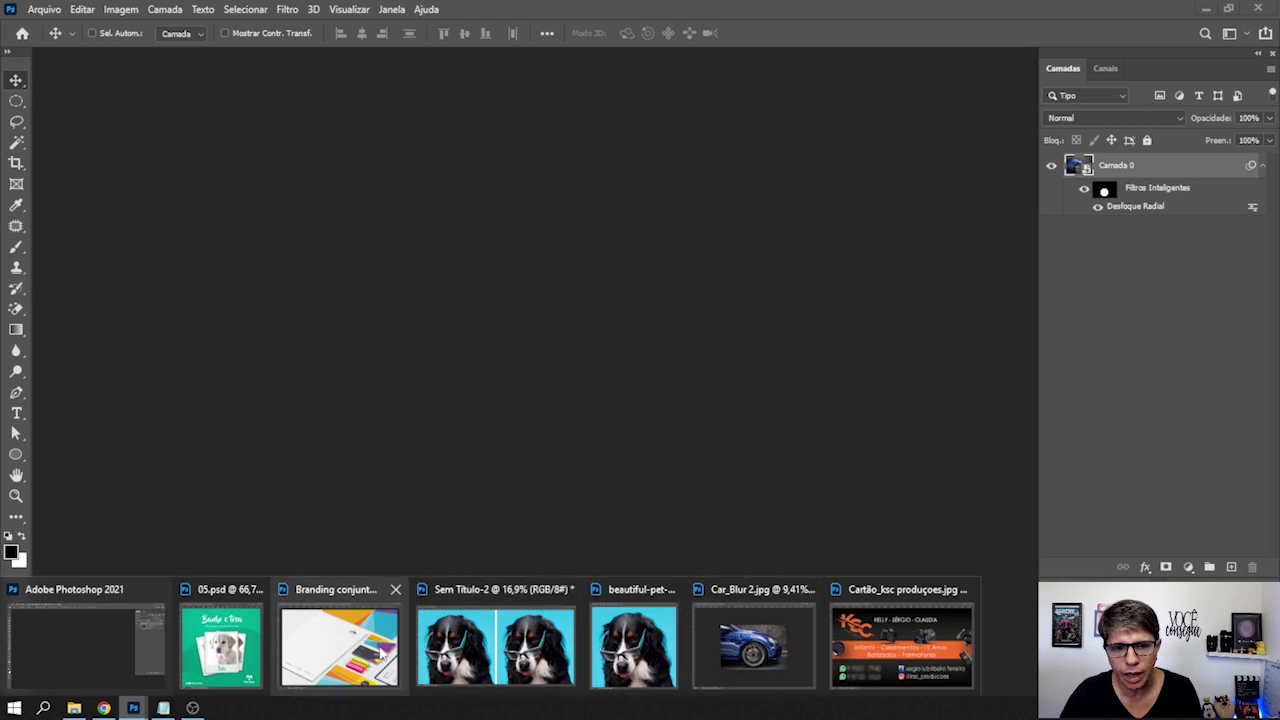
- Open Branding conjunto (6).psd and Cartão_ksc produções.jpg, arranging windows with the Branding mockup in front
{"action": "left_click", "coordinate": [360, 650]}
{"action": "left_click_drag", "start_coordinate": [633, 103], "coordinate": [623, 102]}
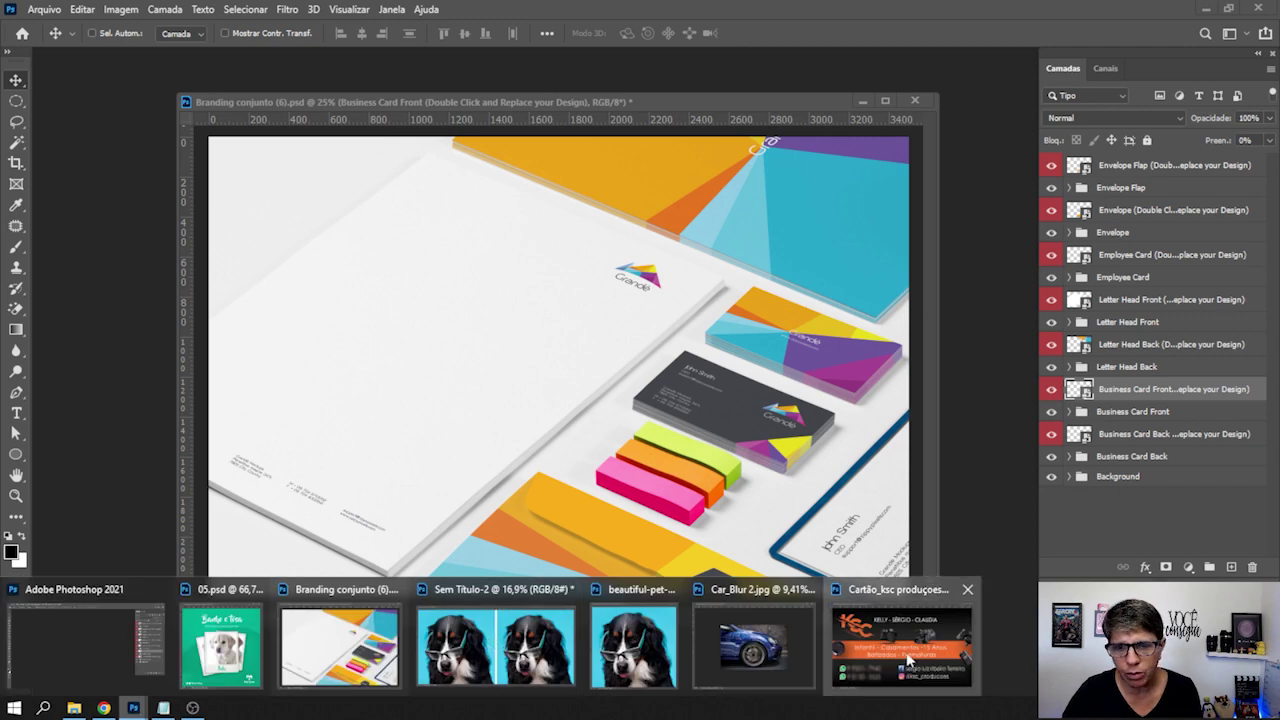
{"action": "left_click", "coordinate": [905, 650]}
{"action": "mouse_move", "coordinate": [738, 147]}
{"action": "left_mouse_down"}
{"action": "mouse_move", "coordinate": [798, 420]}
{"action": "mouse_move", "coordinate": [775, 200]}
{"action": "mouse_move", "coordinate": [727, 147]}
{"action": "mouse_move", "coordinate": [735, 353]}
{"action": "left_mouse_up"}
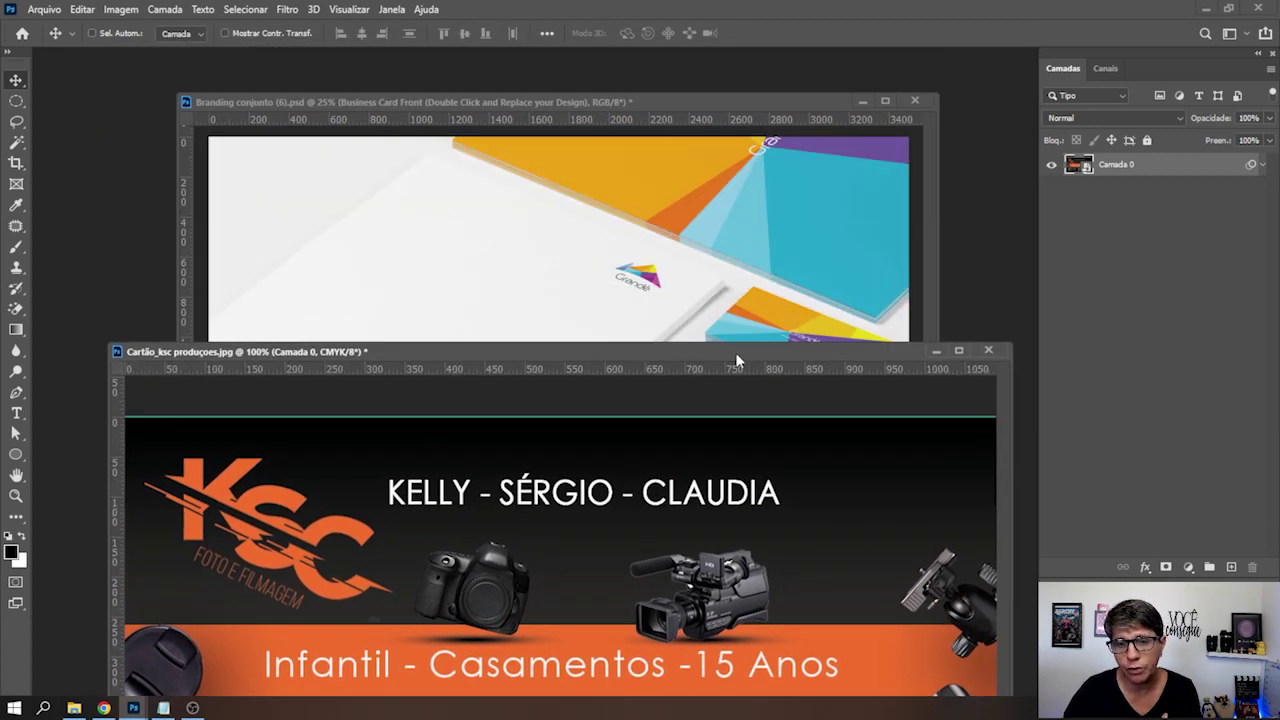
{"action": "left_click", "coordinate": [738, 335]}
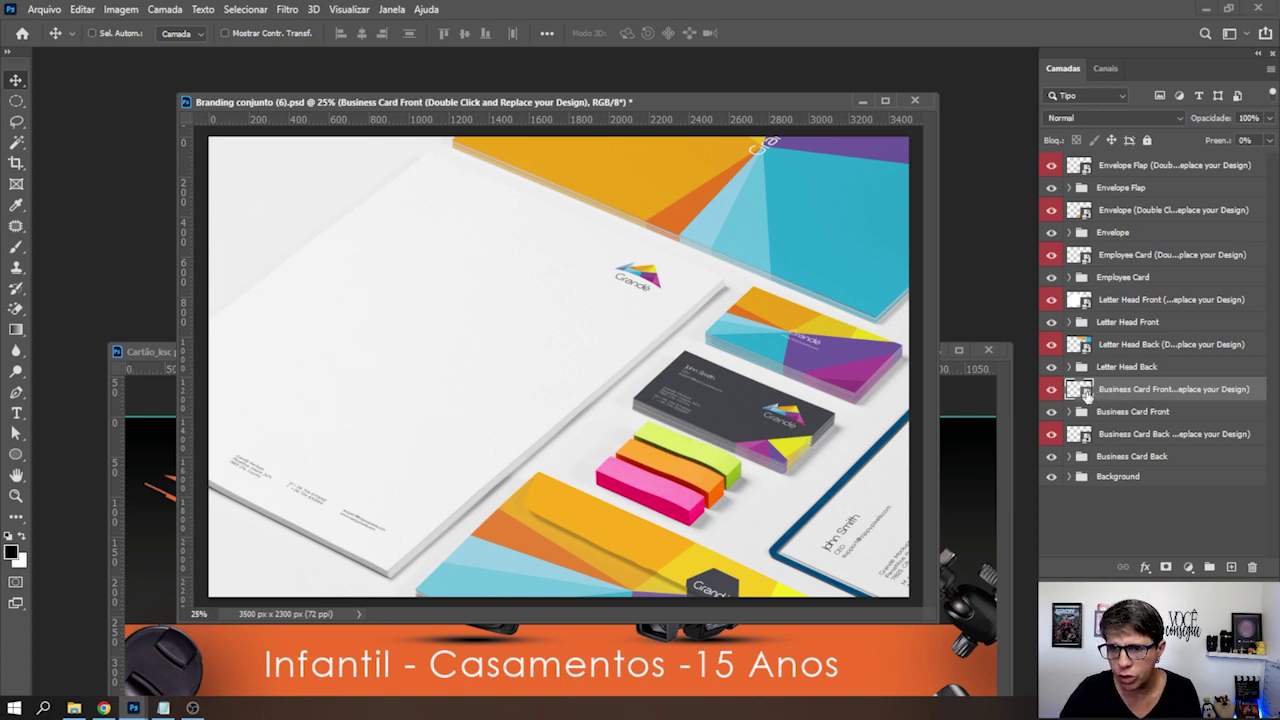
- Open the Business Card Front smart object and place the KSC card design onto it
{"action": "double_click", "coordinate": [1085, 391]}
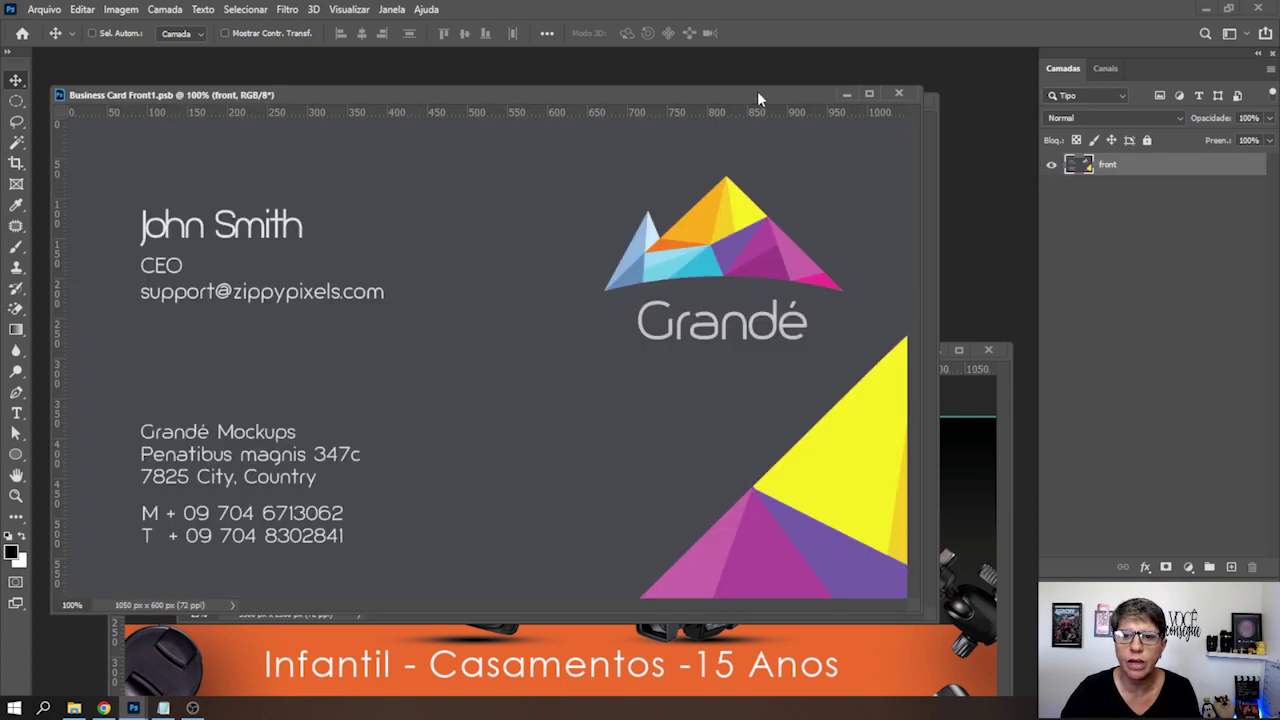
{"action": "left_click_drag", "start_coordinate": [757, 95], "coordinate": [795, 113]}
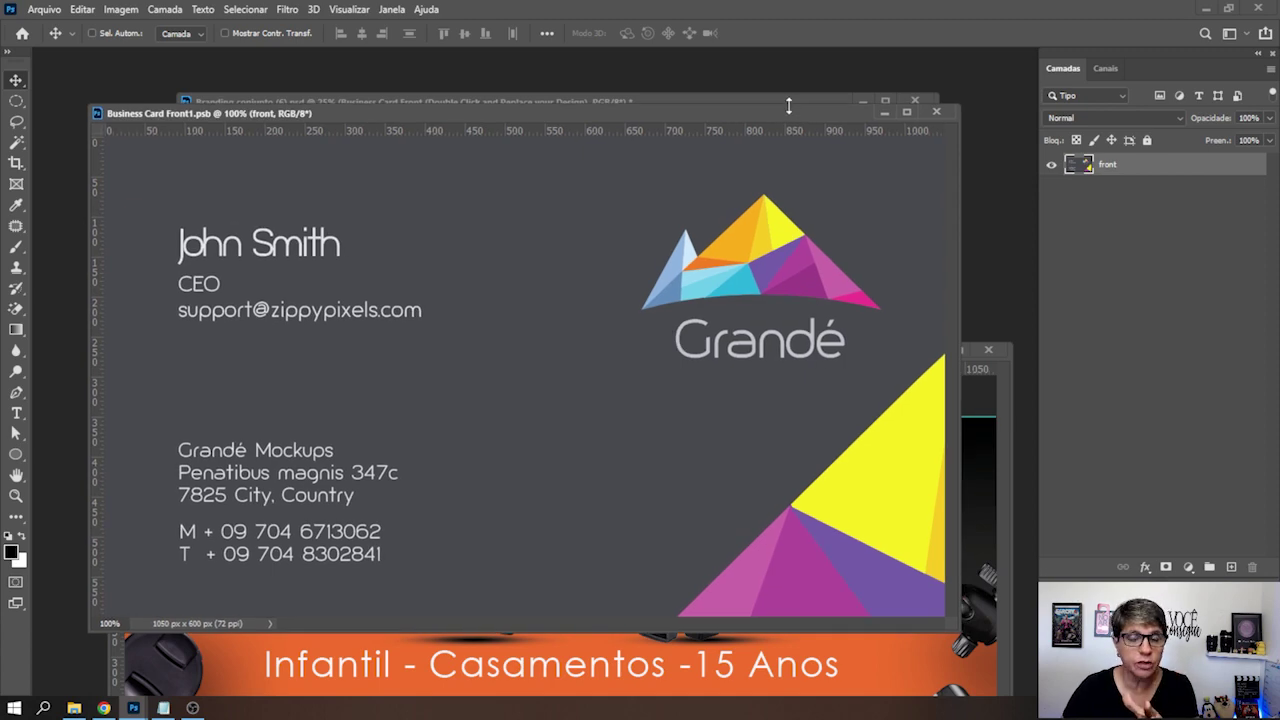
{"action": "left_click", "coordinate": [967, 469]}
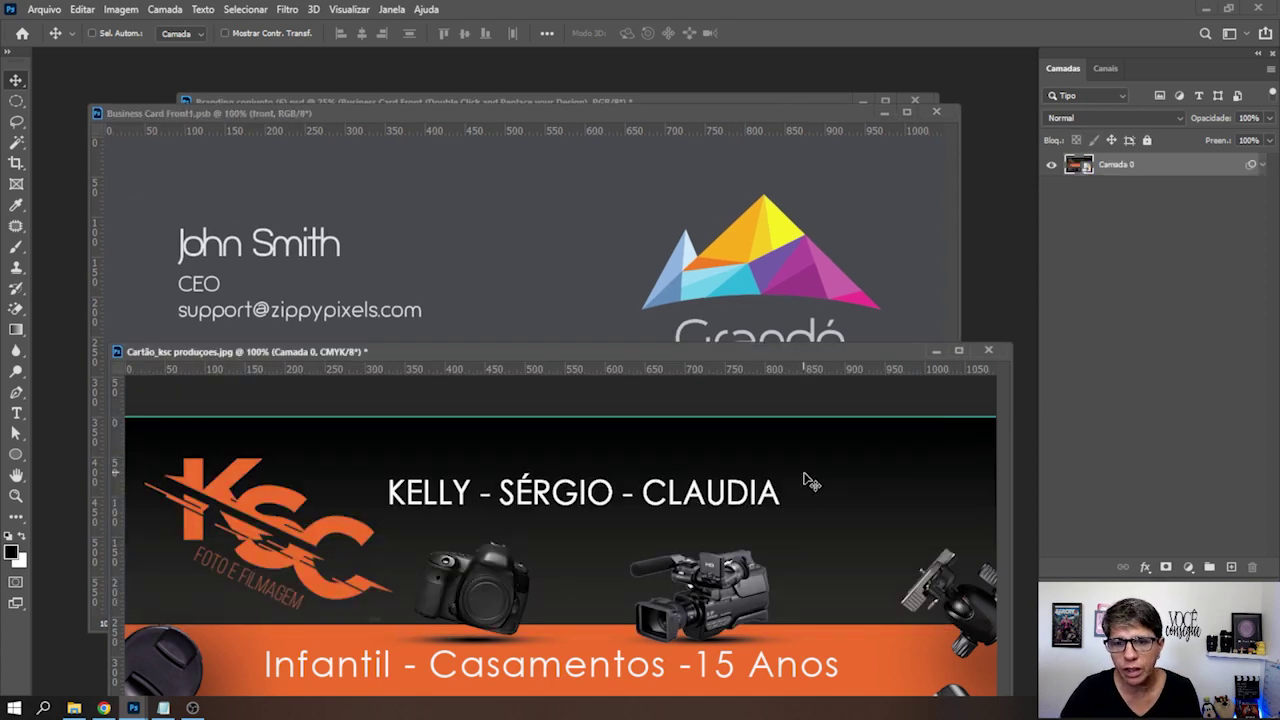
{"action": "scroll", "coordinate": [803, 480], "scroll_direction": "down", "scroll_amount": 2}
{"action": "left_click", "coordinate": [806, 278]}
{"action": "key", "text": "ctrl+v"}
{"action": "left_click_drag", "start_coordinate": [776, 382], "coordinate": [749, 290]}
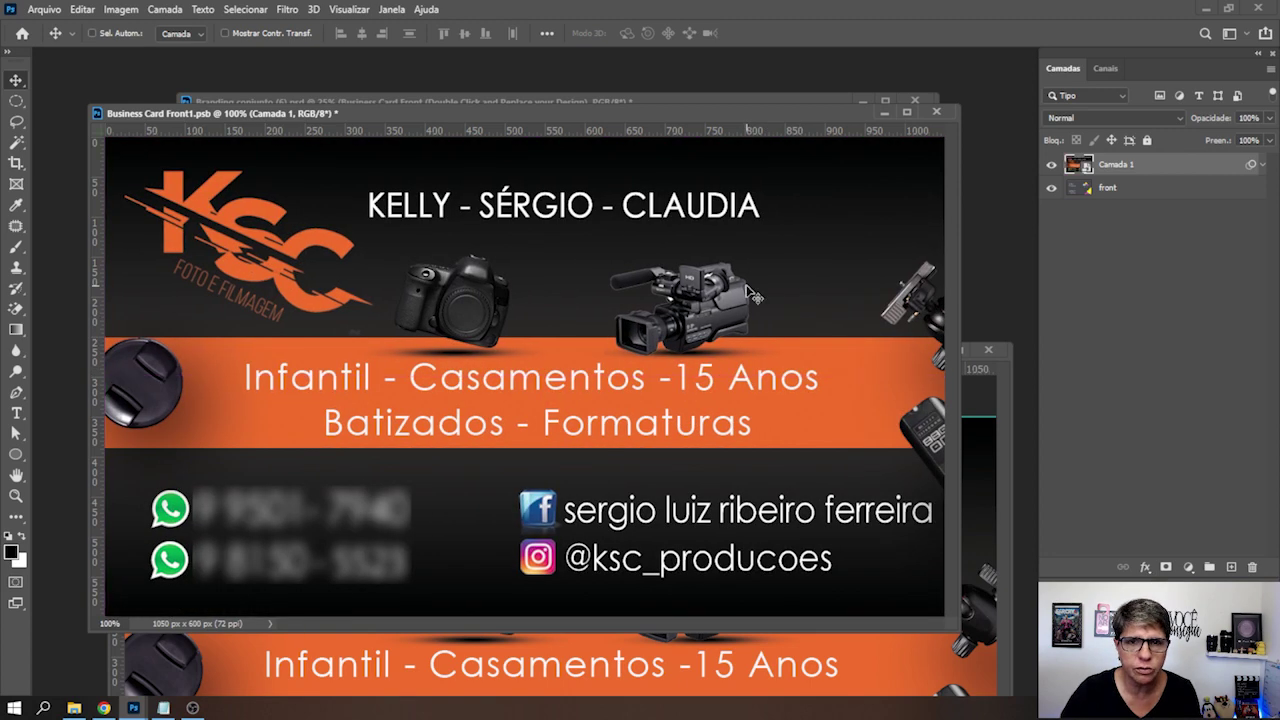
- Close the KSC image, then close the edited .psb, saving changes with Sim
{"action": "left_click", "coordinate": [981, 404]}
{"action": "key", "text": "ctrl+w"}
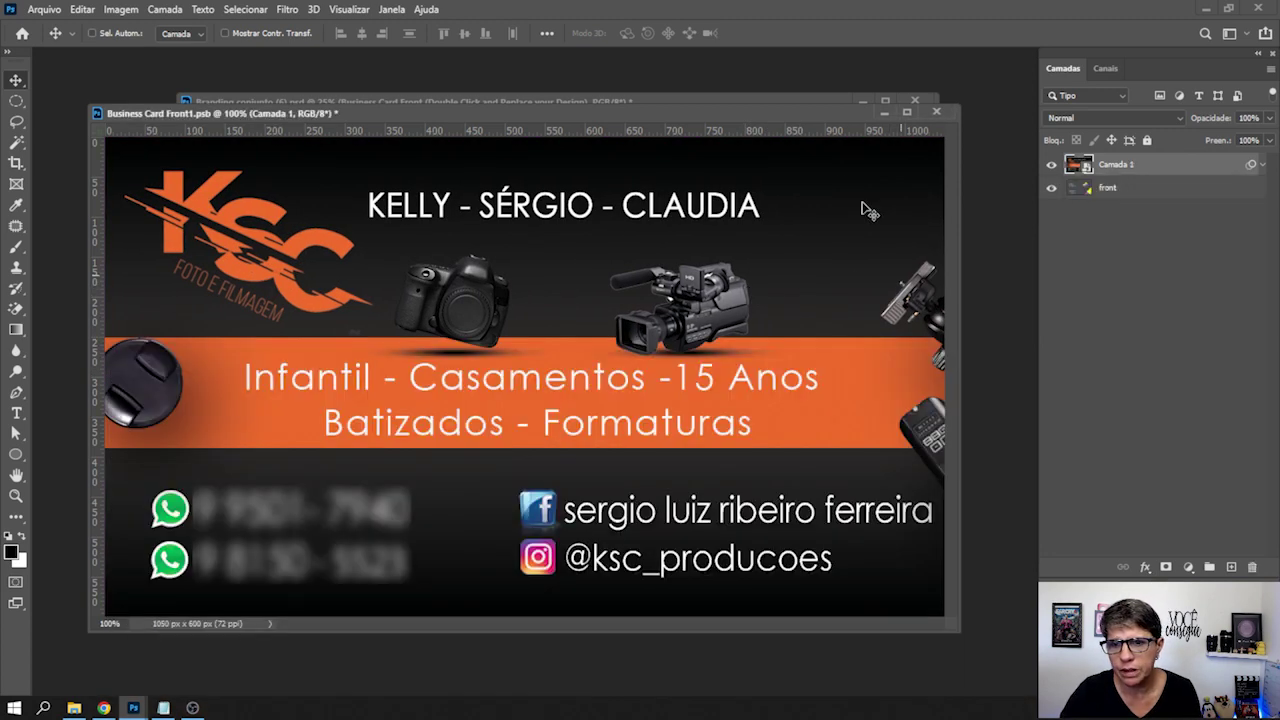
{"action": "left_click_drag", "start_coordinate": [910, 117], "coordinate": [926, 145]}
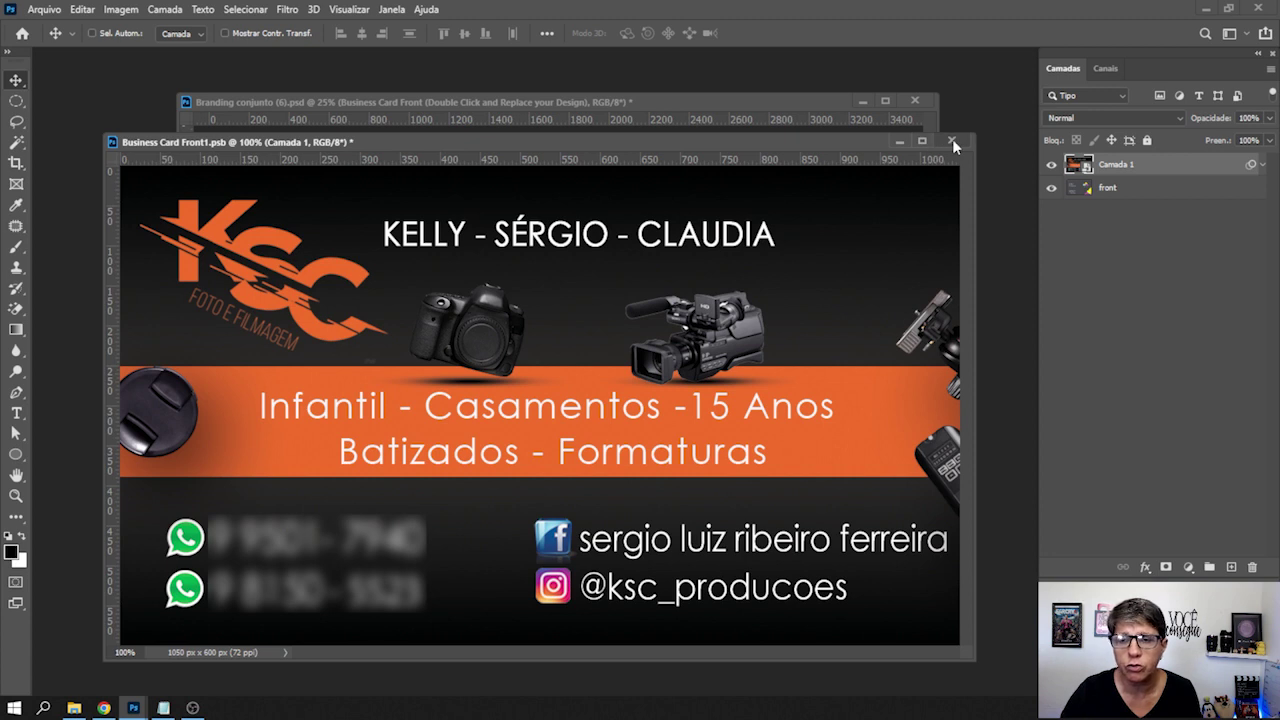
{"action": "left_click", "coordinate": [952, 140]}
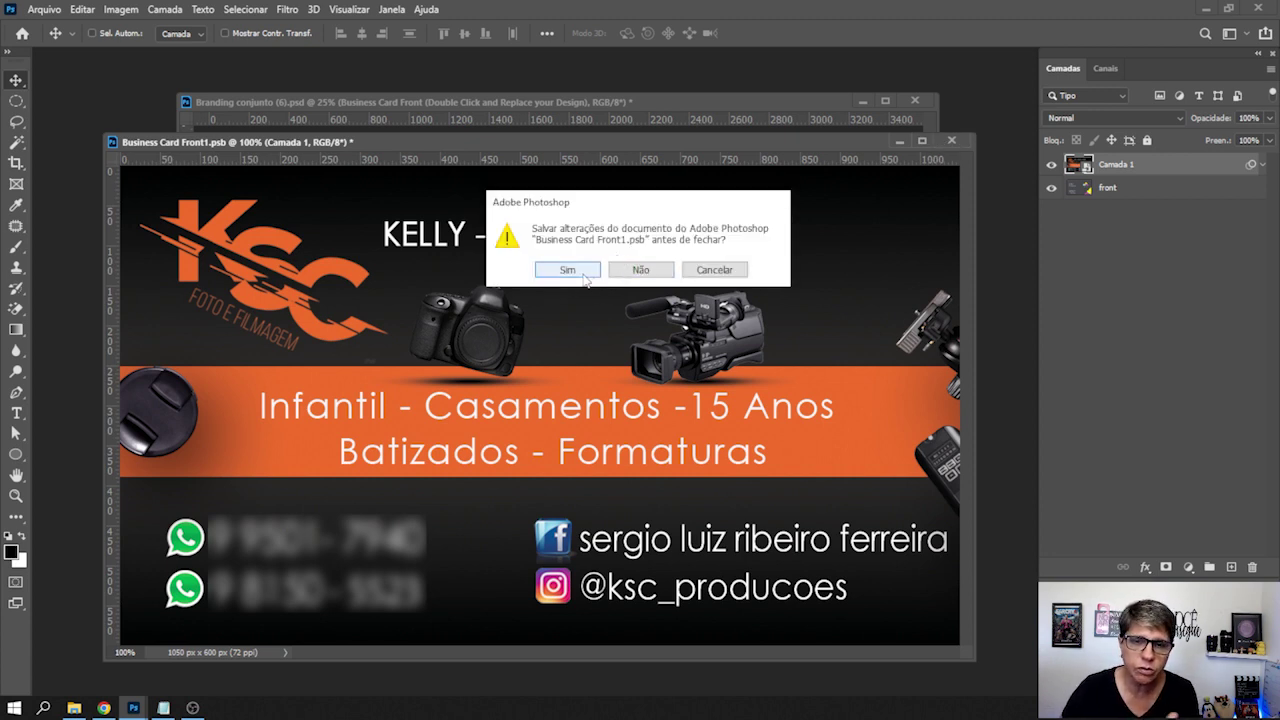
{"action": "left_click", "coordinate": [584, 274]}
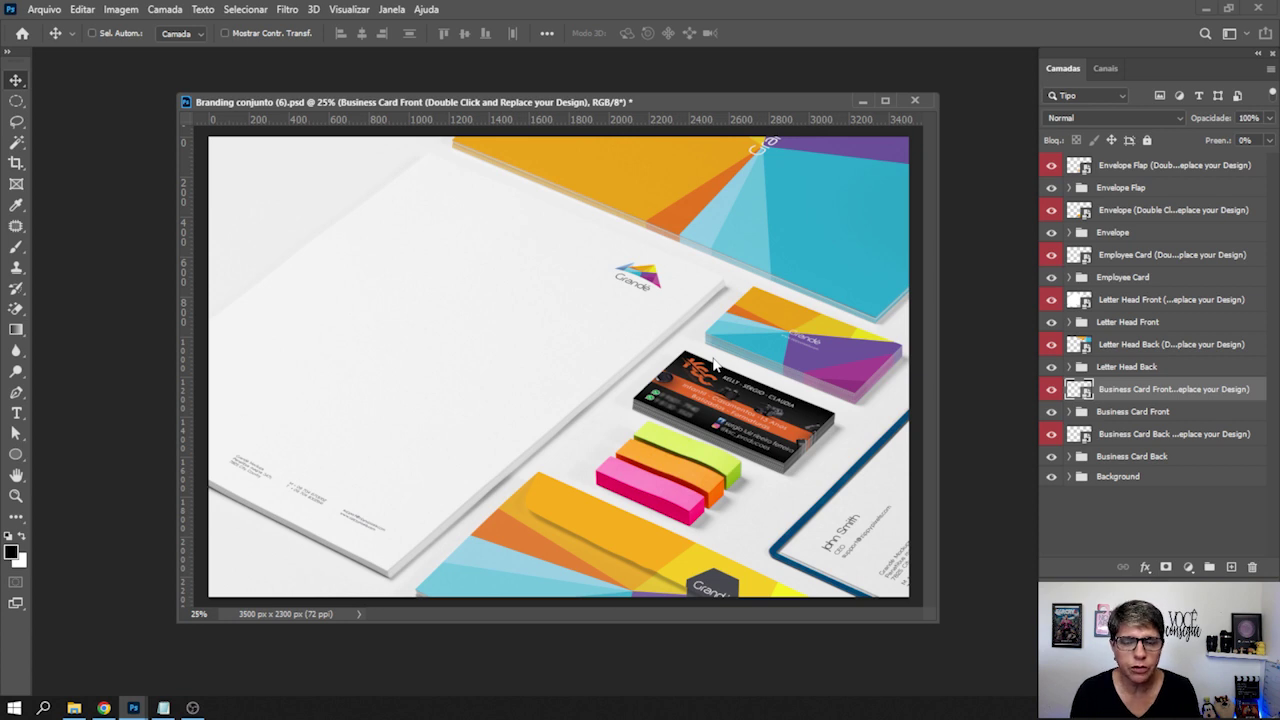
- Minimize the Branding mockup and open 05.psd, the Pet Love 'Banho e tosa' post
{"action": "left_click", "coordinate": [863, 101]}
{"action": "mouse_move", "coordinate": [133, 708]}
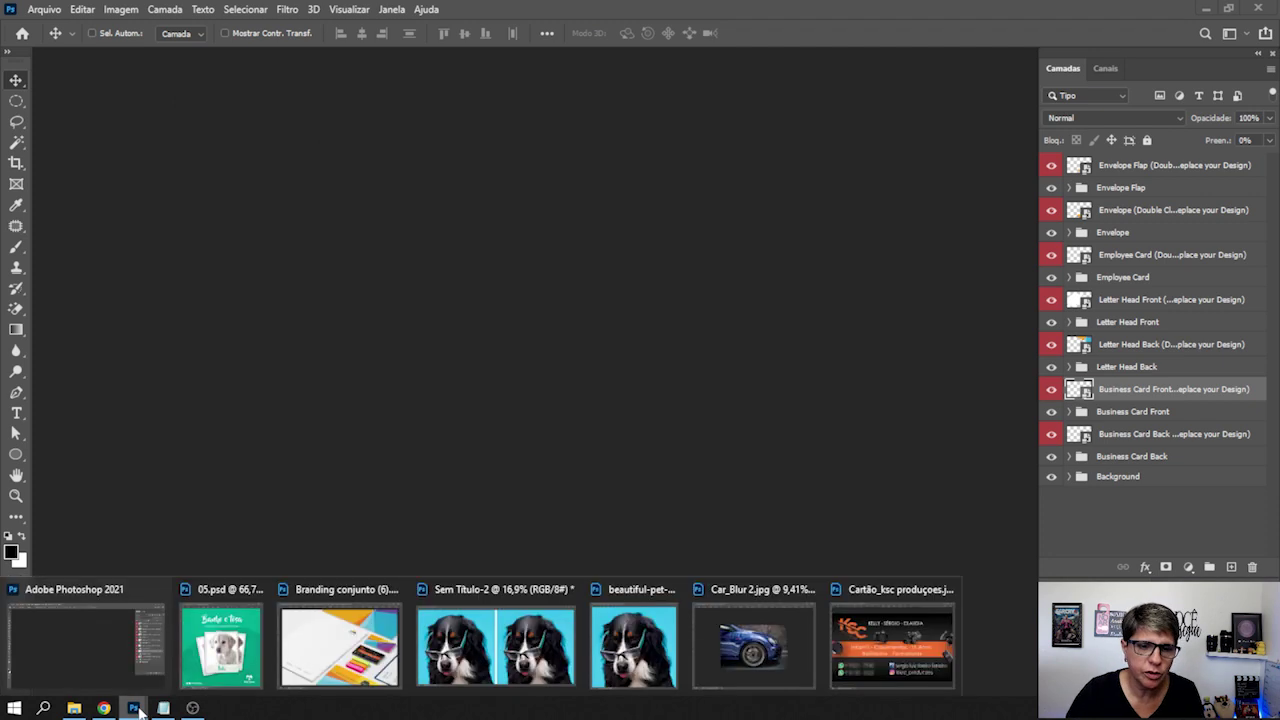
{"action": "left_click", "coordinate": [220, 645]}
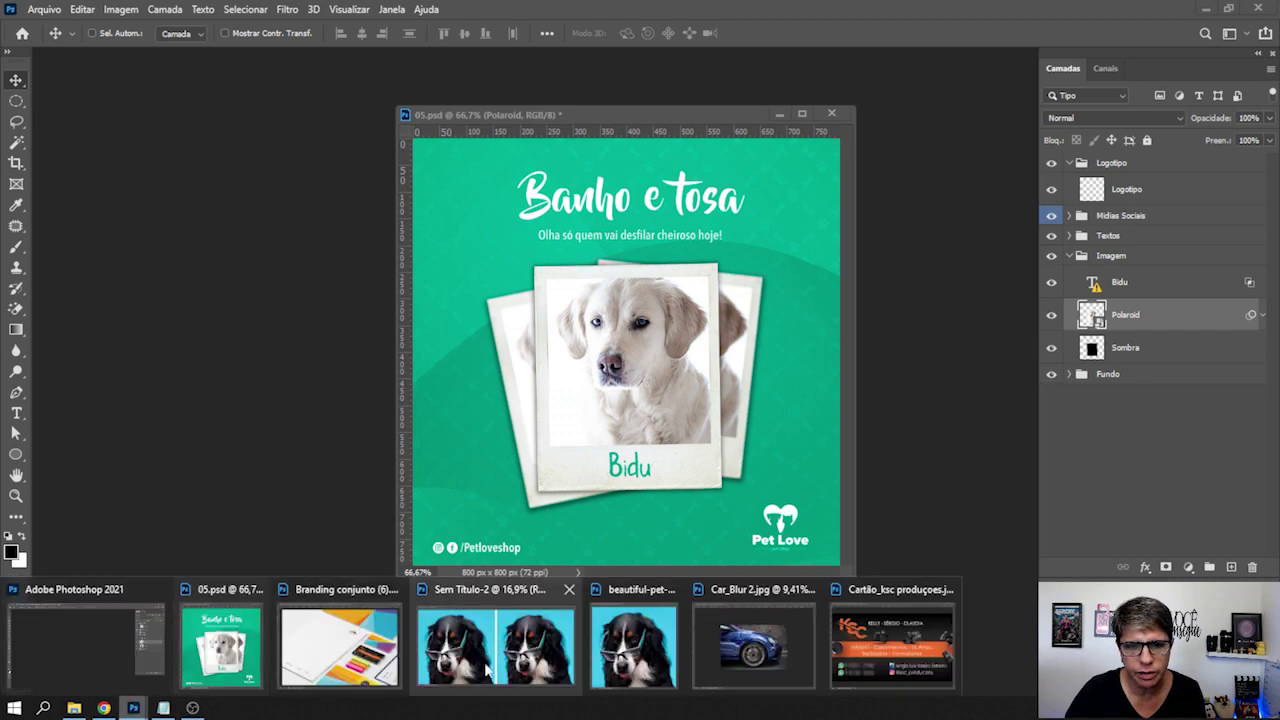
- Arrange the dog-with-glasses photo window beside the Banho e tosa post, with the post in front
{"action": "left_click", "coordinate": [613, 662]}
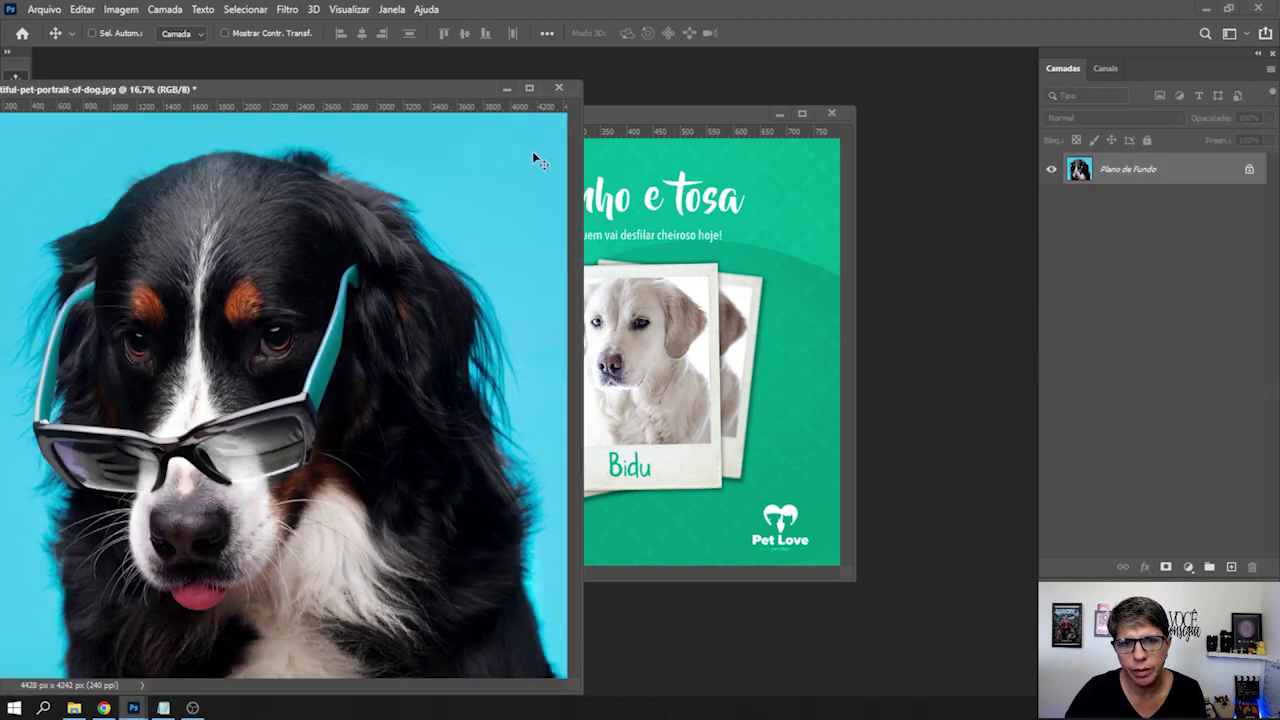
{"action": "left_click_drag", "start_coordinate": [464, 91], "coordinate": [491, 75]}
{"action": "left_click", "coordinate": [680, 113]}
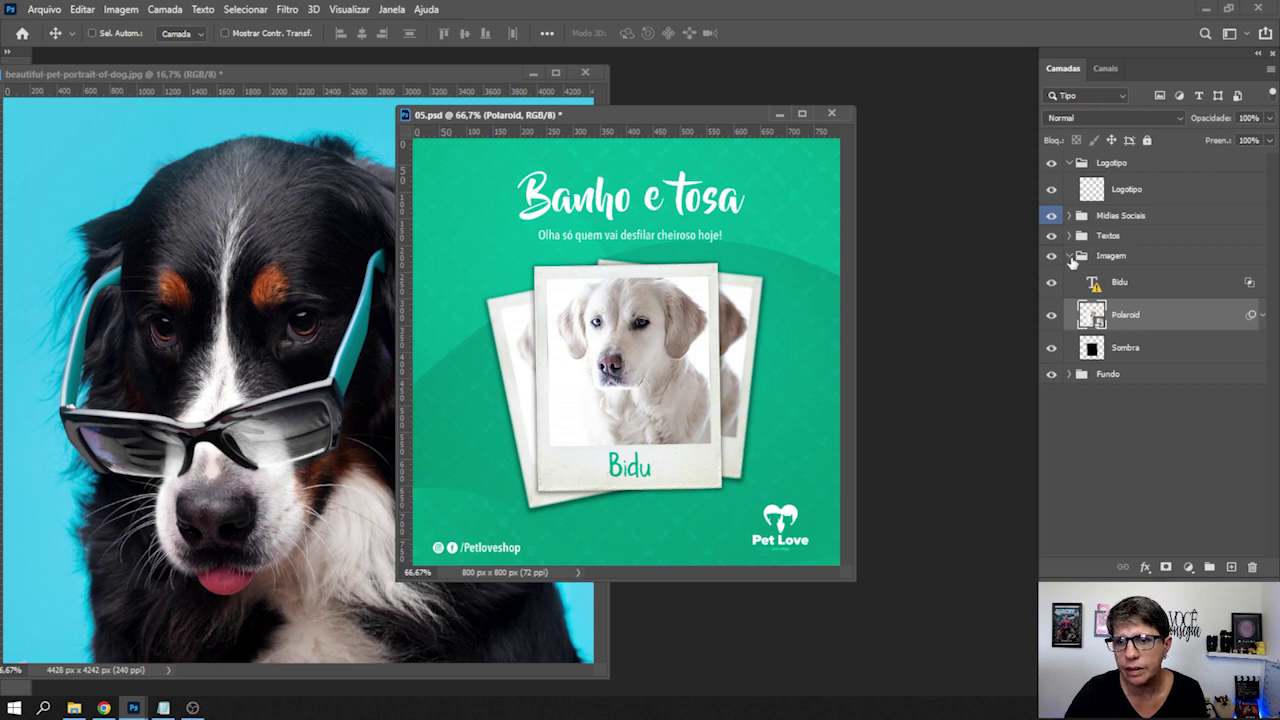
- Collapse the Imagem and Logotipo groups and select the Polaroid layer with Sel. Autom
{"action": "left_click", "coordinate": [1070, 256]}
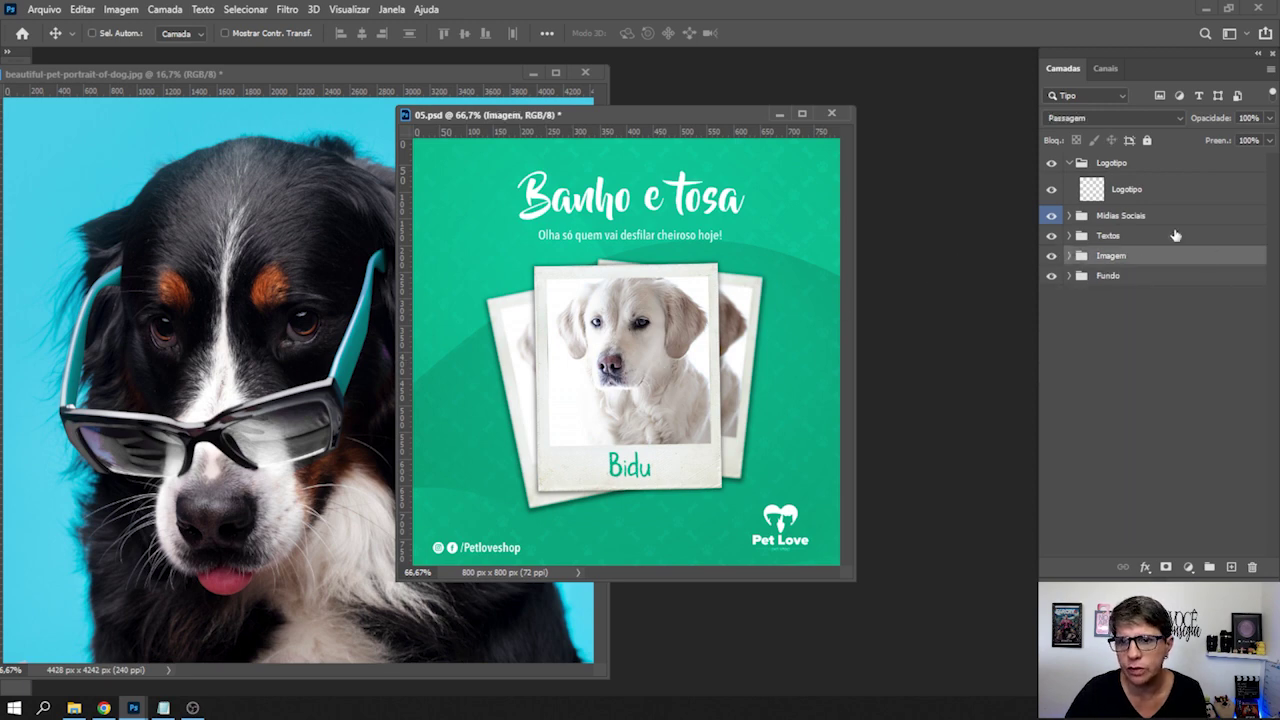
{"action": "left_click", "coordinate": [1068, 162]}
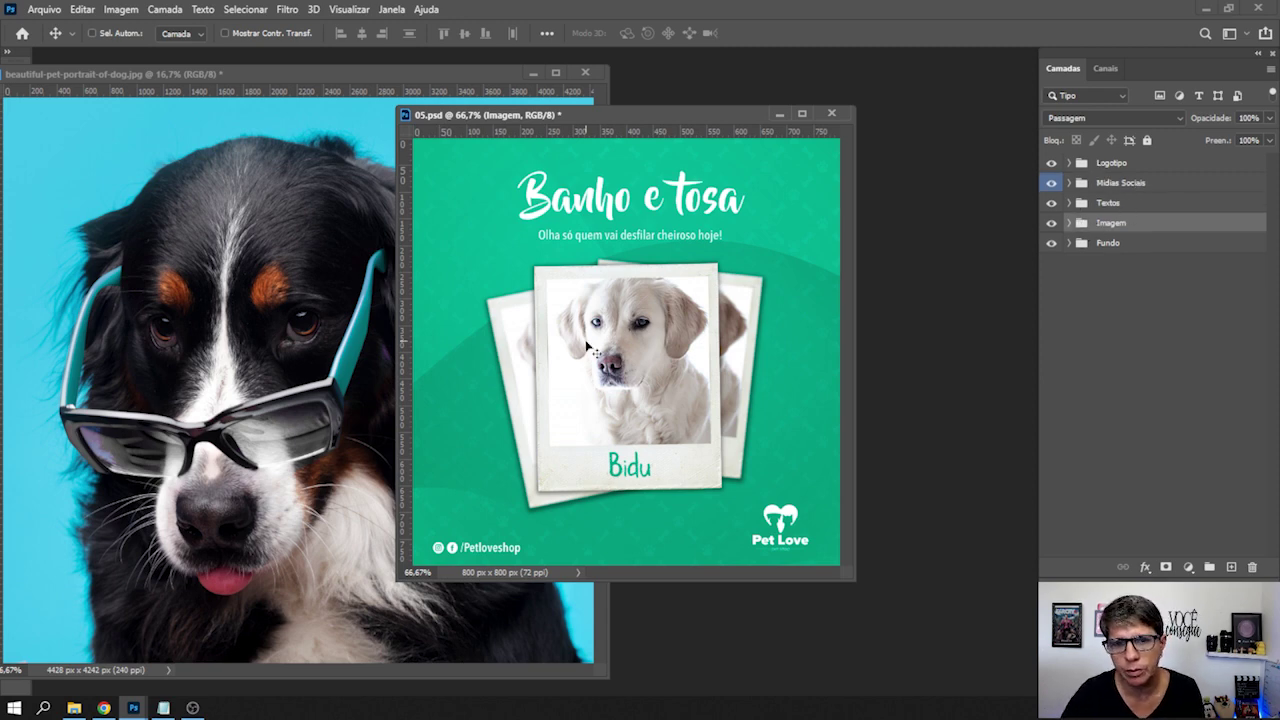
{"action": "key", "text": "ctrl"}
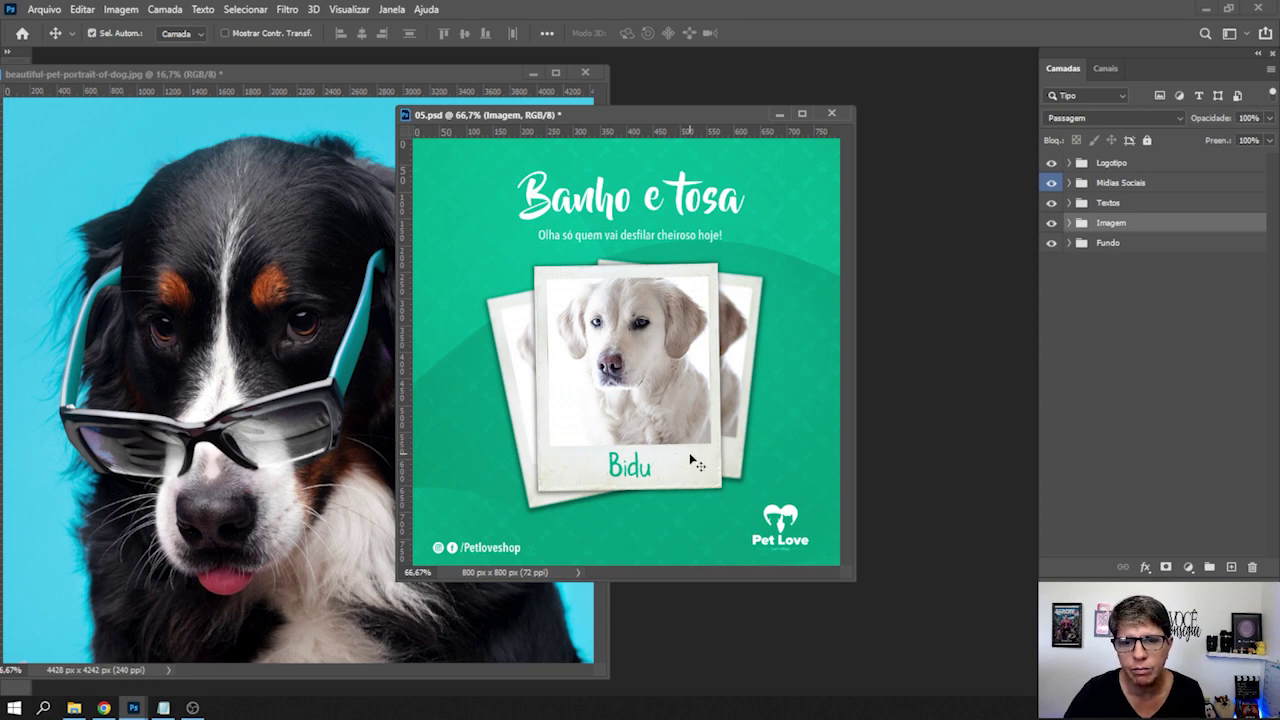
{"action": "left_click", "coordinate": [690, 460]}
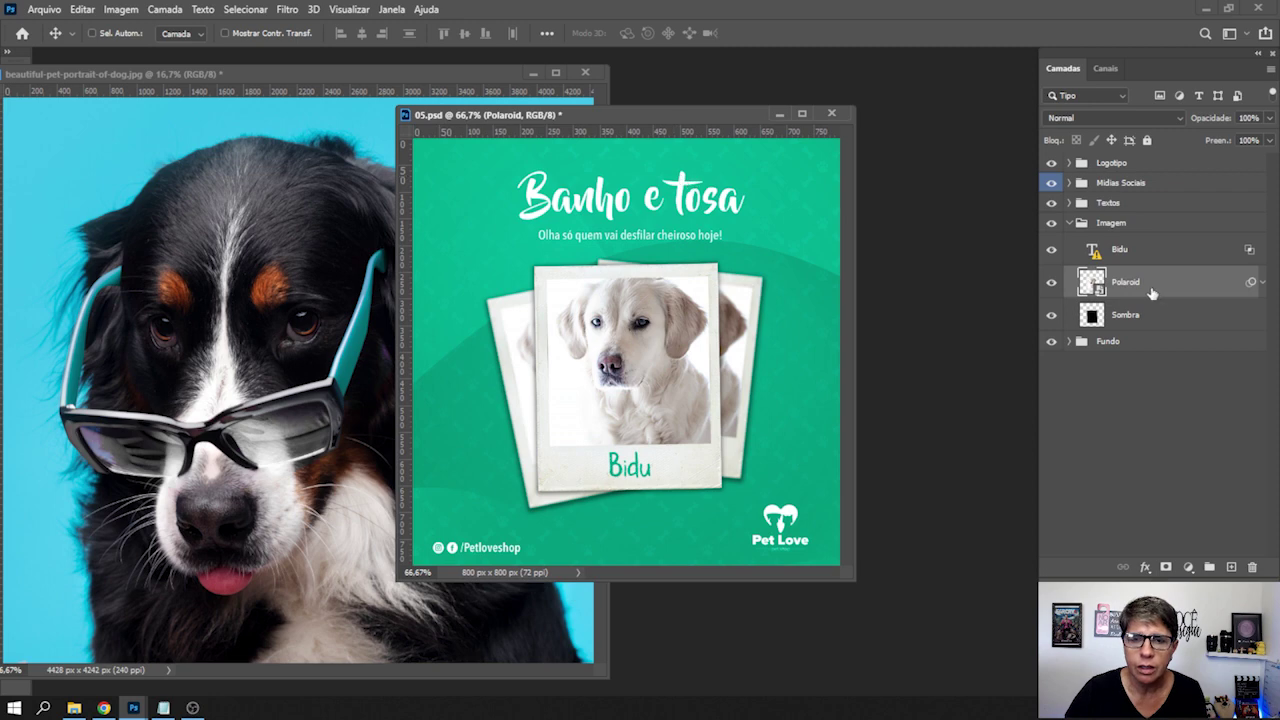
- Drag the dog photo into the Polaroid smart object, then close the dog photo document
{"action": "double_click", "coordinate": [1097, 287]}
{"action": "left_click_drag", "start_coordinate": [218, 96], "coordinate": [645, 171]}
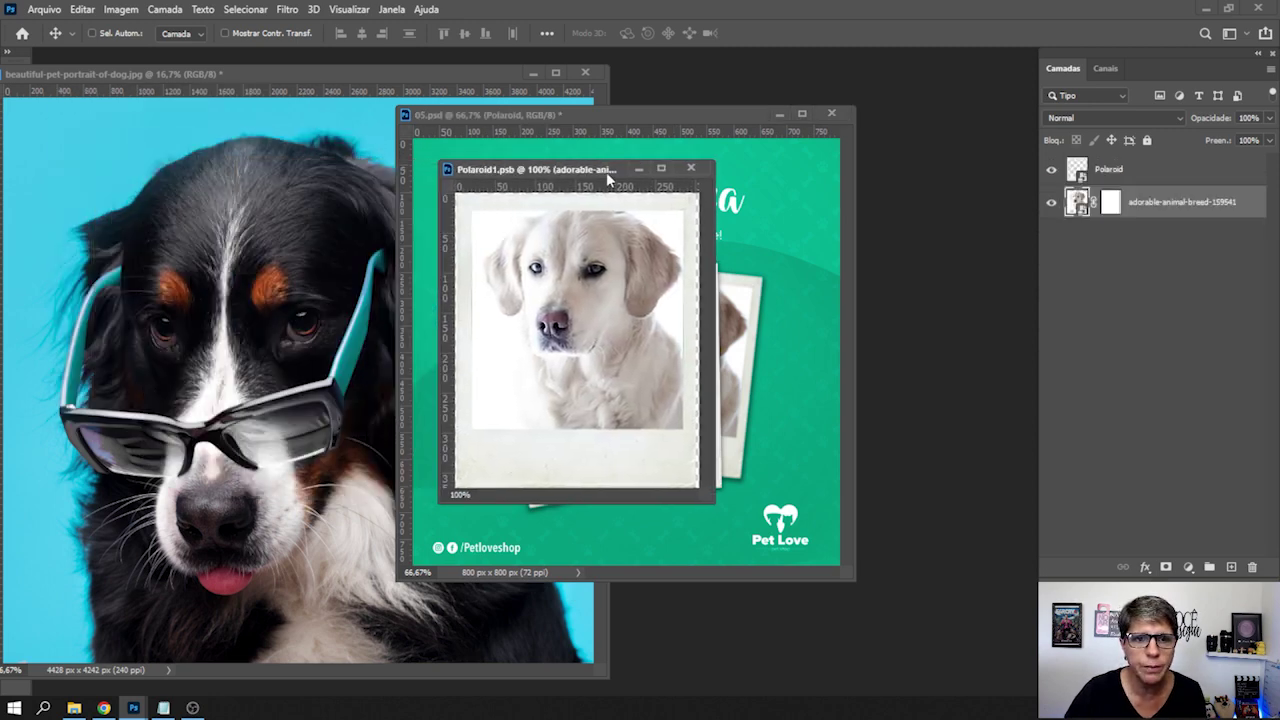
{"action": "left_click", "coordinate": [269, 224]}
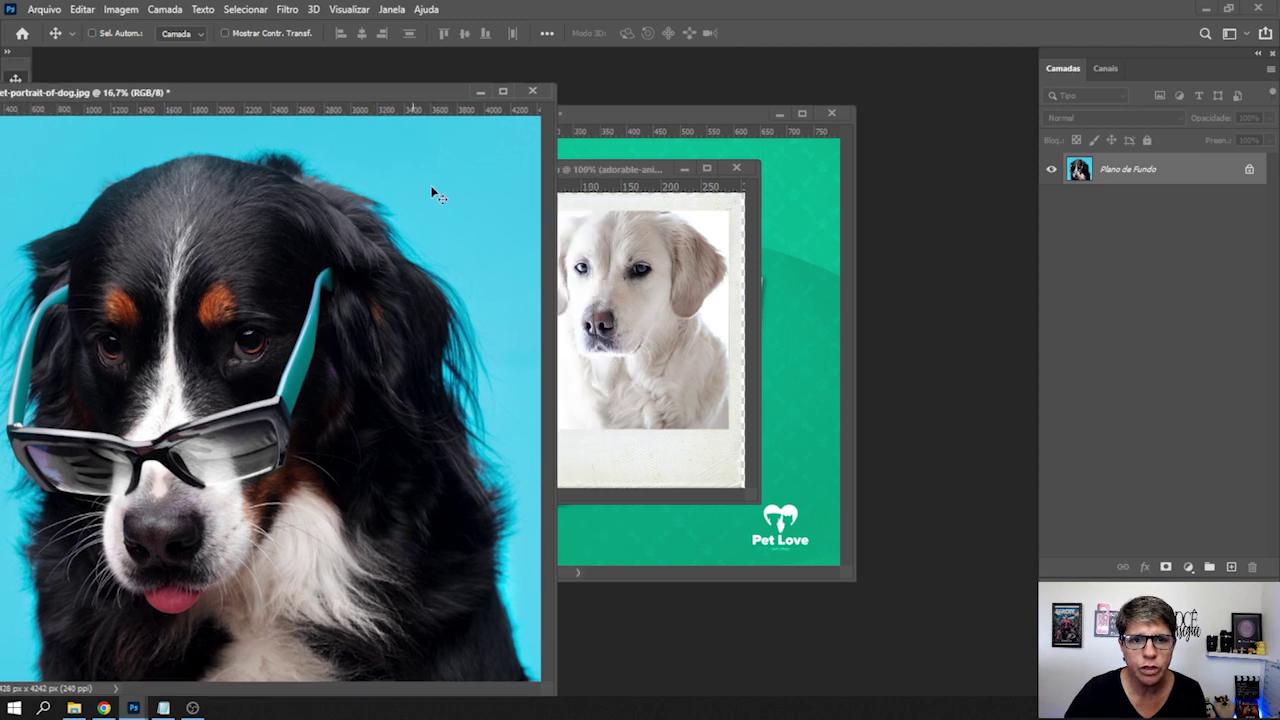
{"action": "left_click_drag", "start_coordinate": [434, 191], "coordinate": [636, 286]}
{"action": "left_click", "coordinate": [493, 128]}
{"action": "left_click", "coordinate": [480, 91]}
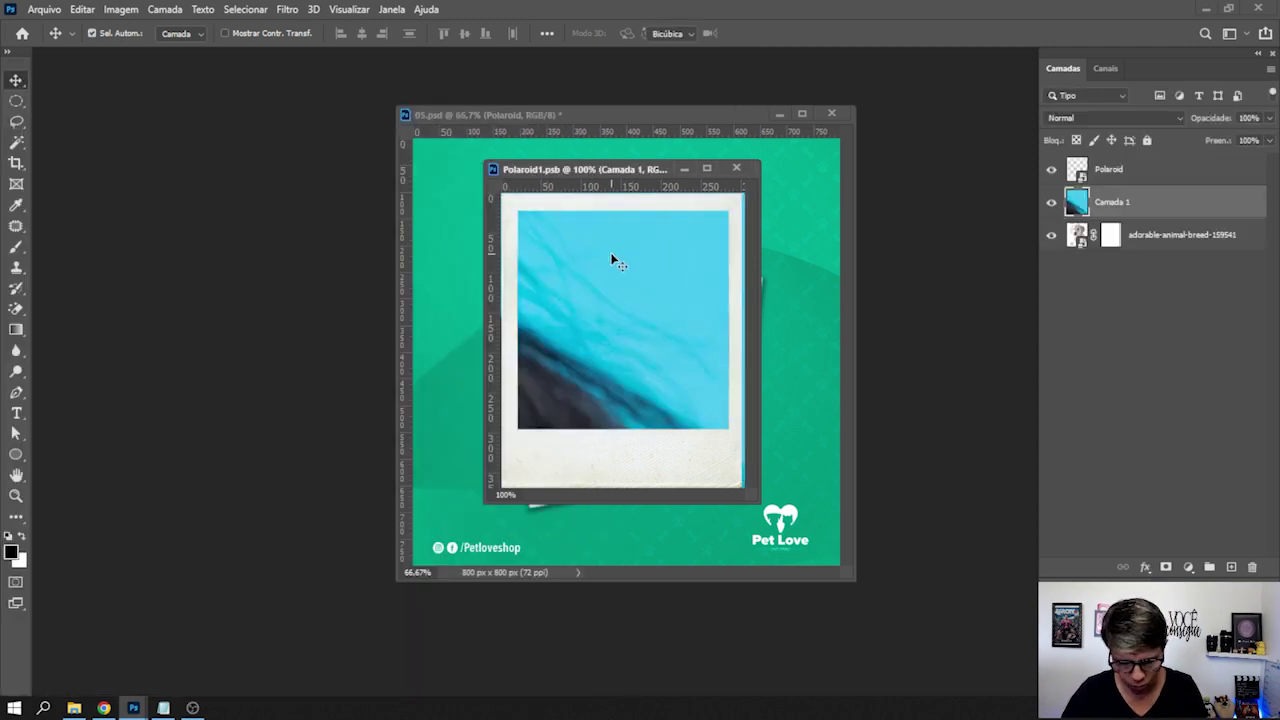
- Scale and position the dog image to fill the polaroid frame, then close the contents
{"action": "key", "text": "ctrl+t"}
{"action": "key", "text": "ctrl+0"}
{"action": "left_click_drag", "start_coordinate": [931, 280], "coordinate": [606, 578]}
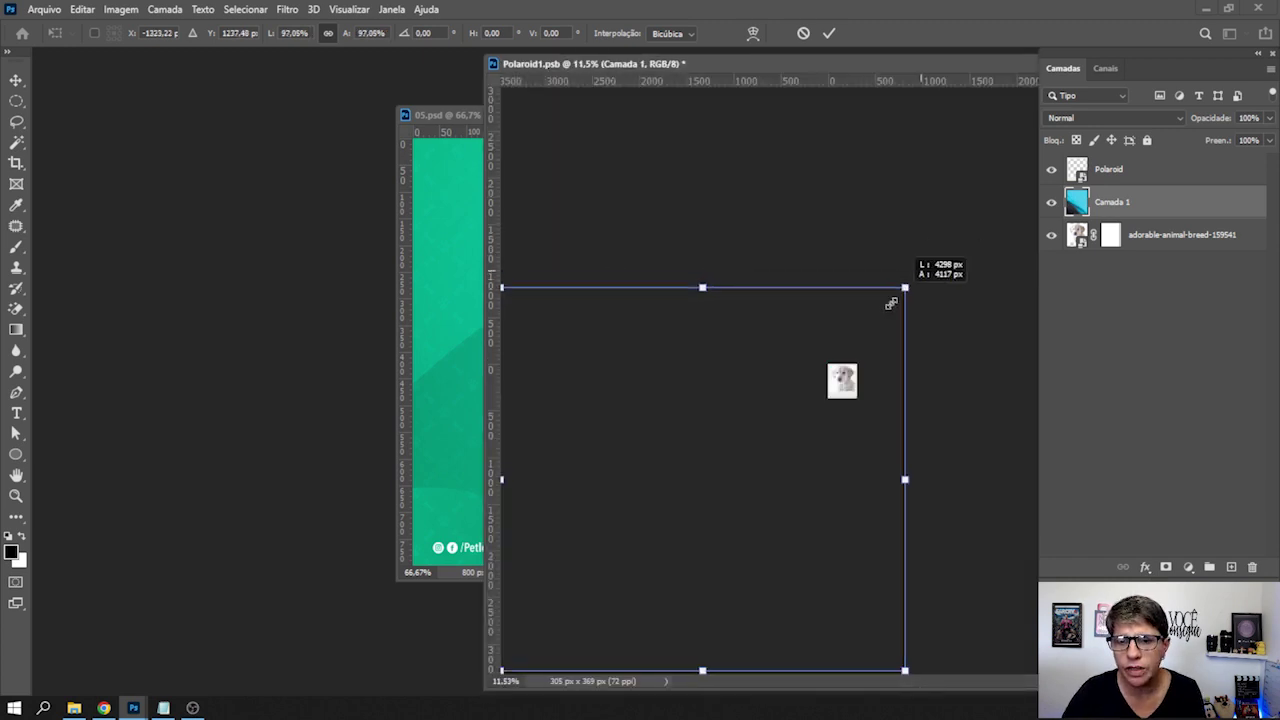
{"action": "left_click_drag", "start_coordinate": [558, 624], "coordinate": [884, 347]}
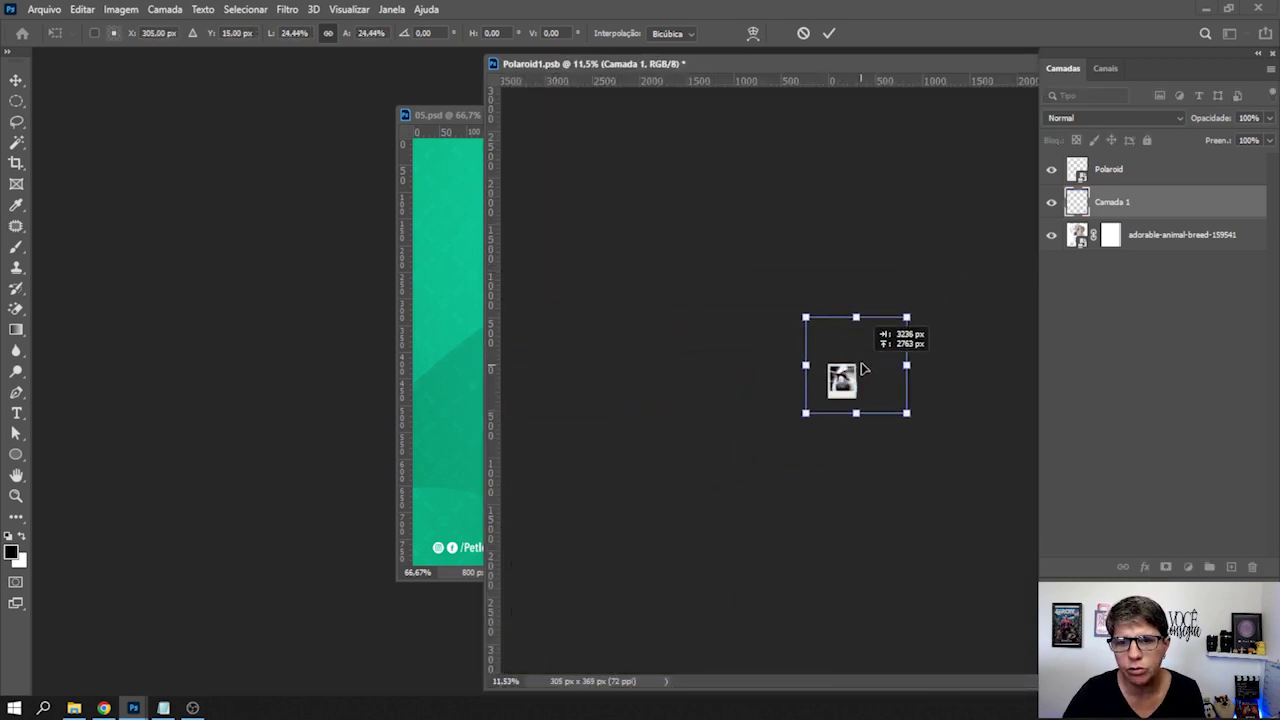
{"action": "left_click_drag", "start_coordinate": [929, 296], "coordinate": [855, 356]}
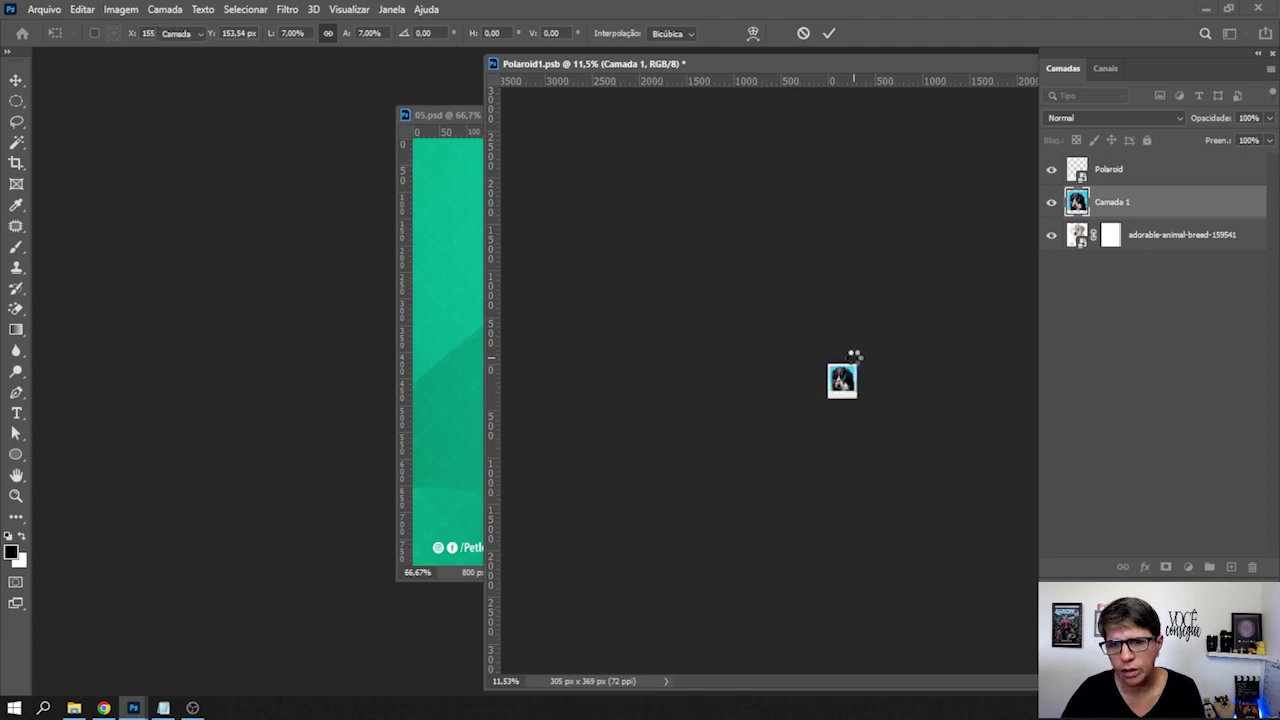
{"action": "key", "text": "Return"}
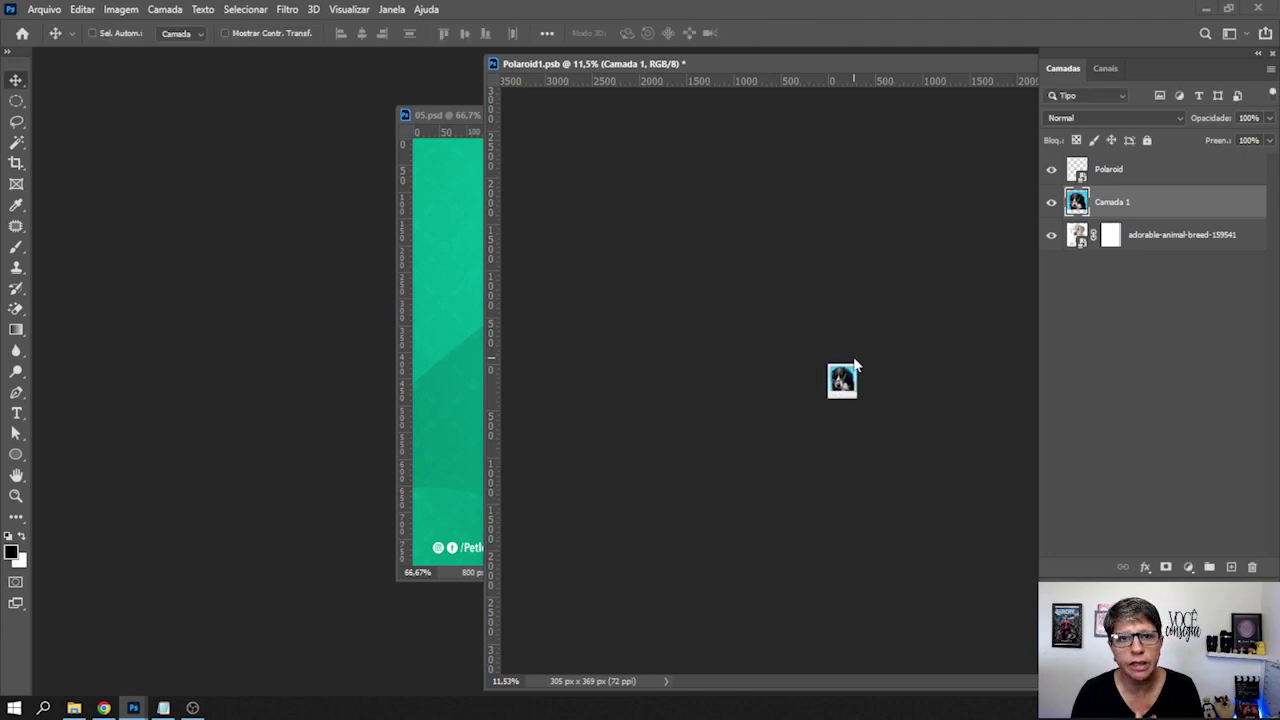
{"action": "key", "text": "ctrl+0"}
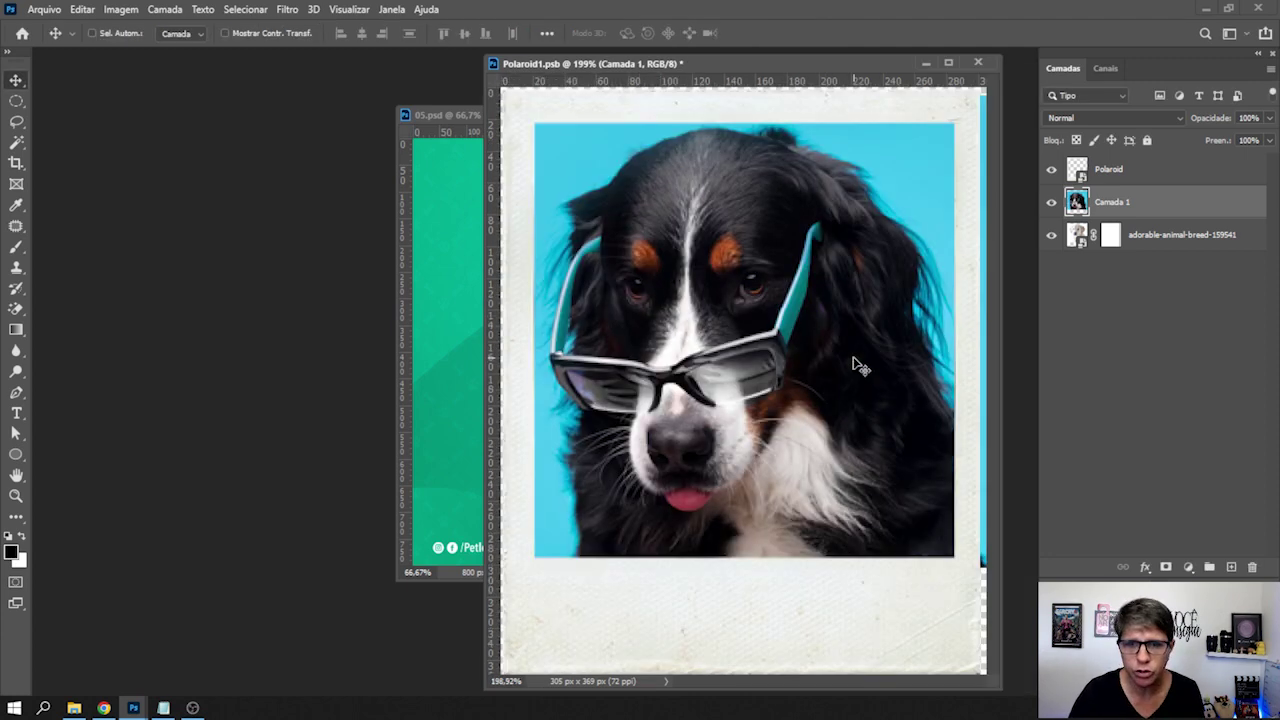
{"action": "left_click_drag", "start_coordinate": [802, 63], "coordinate": [693, 90]}
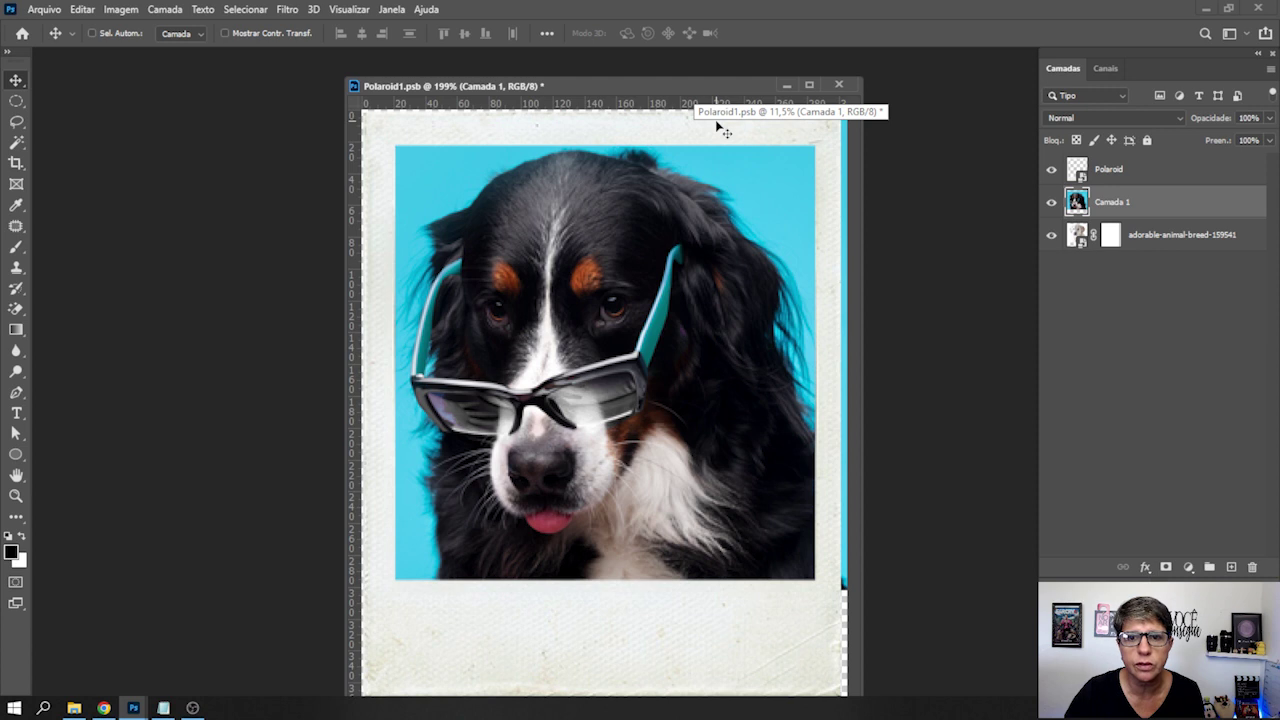
{"action": "left_click", "coordinate": [840, 84]}
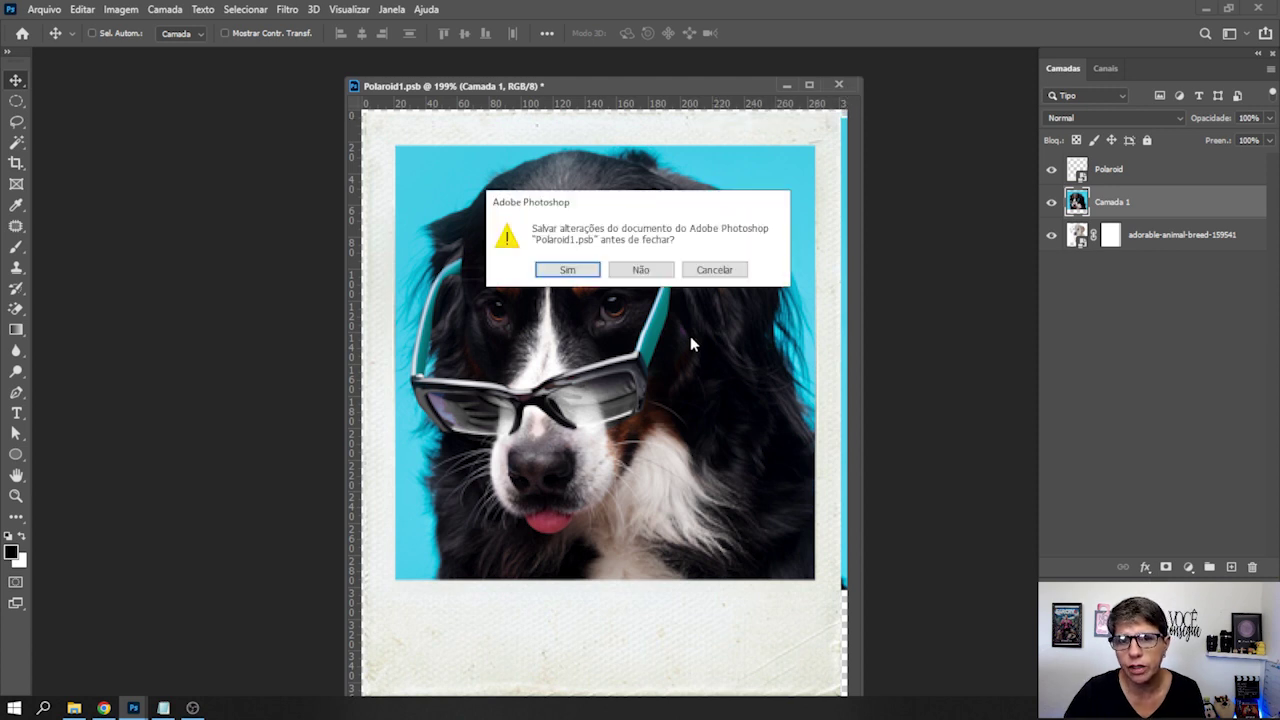
- Save the Polaroid1.psb changes back into 05.psd, then reopen the Polaroid contents
{"action": "left_click", "coordinate": [585, 277]}
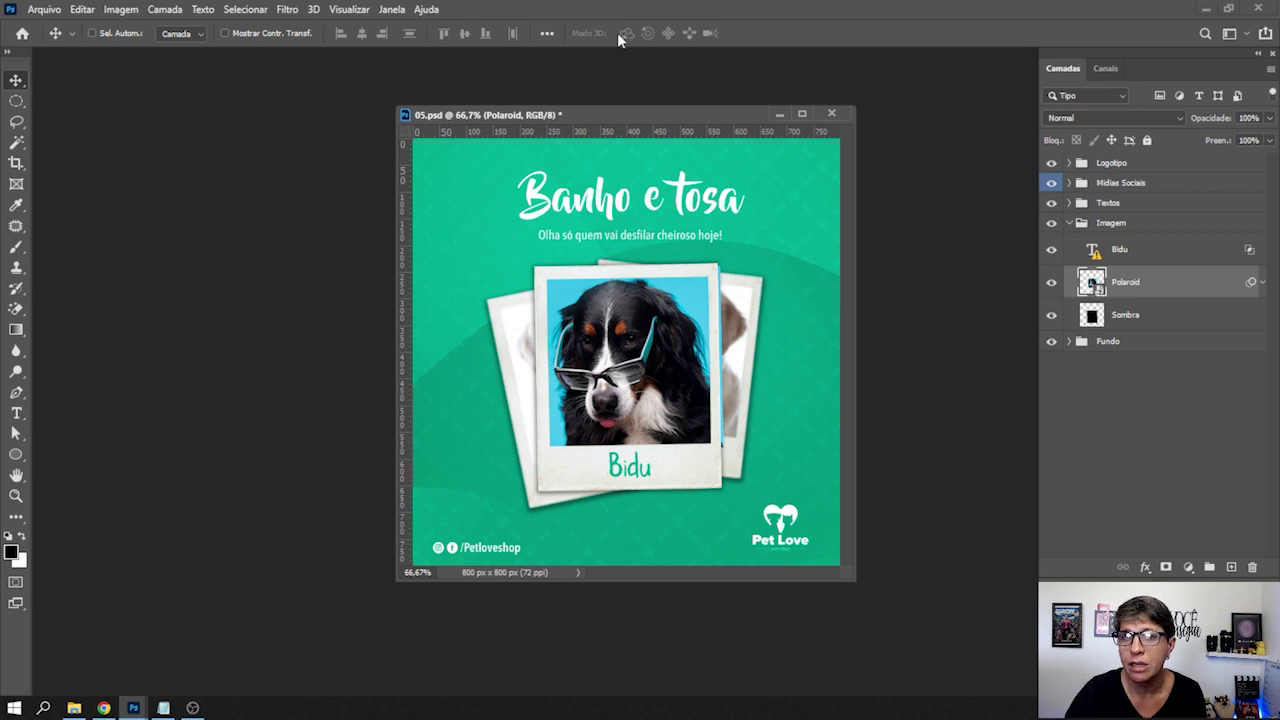
{"action": "double_click", "coordinate": [1100, 283]}
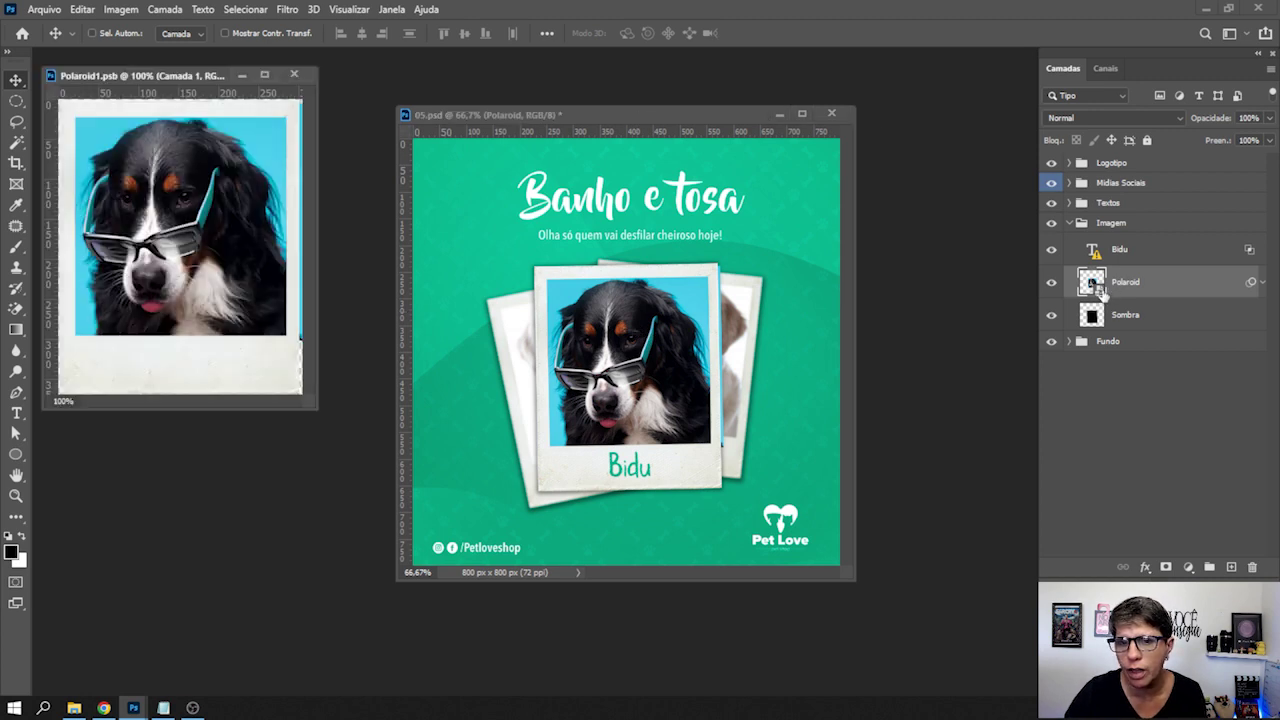
- Shrink the dog photo layer slightly inside the Polaroid contents
{"action": "left_click_drag", "start_coordinate": [180, 90], "coordinate": [534, 120]}
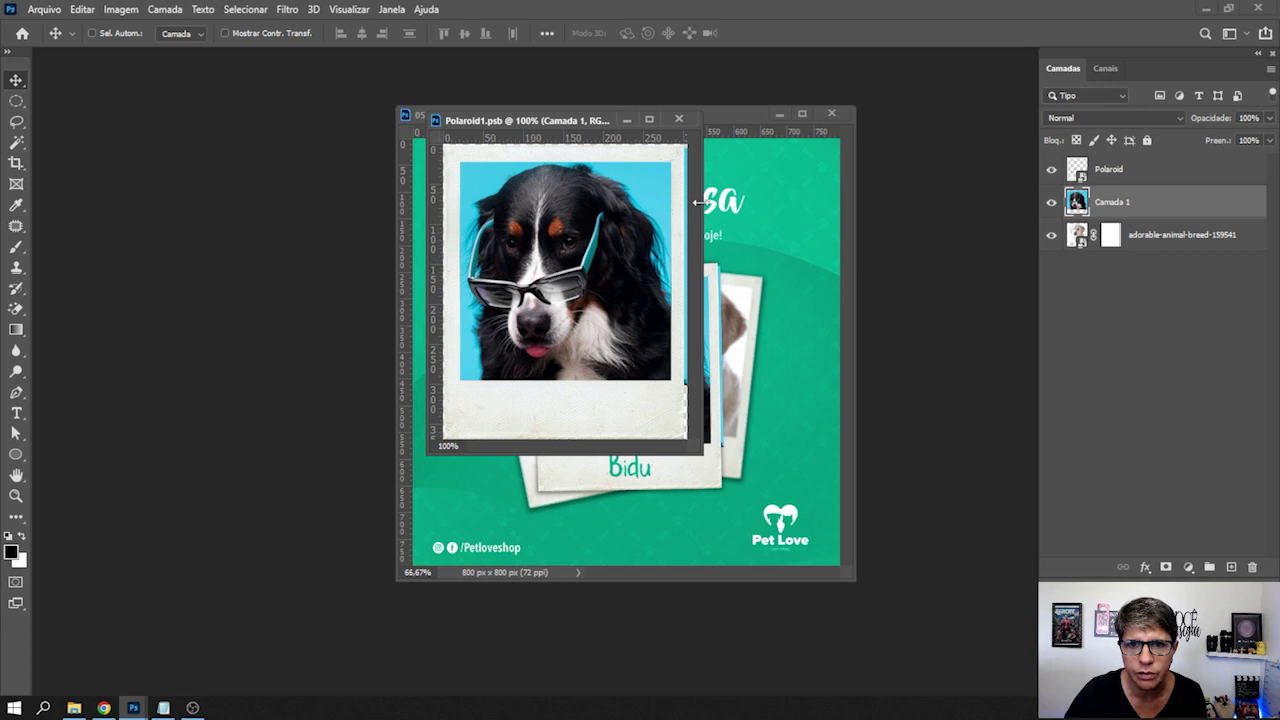
{"action": "left_click_drag", "start_coordinate": [703, 201], "coordinate": [780, 205]}
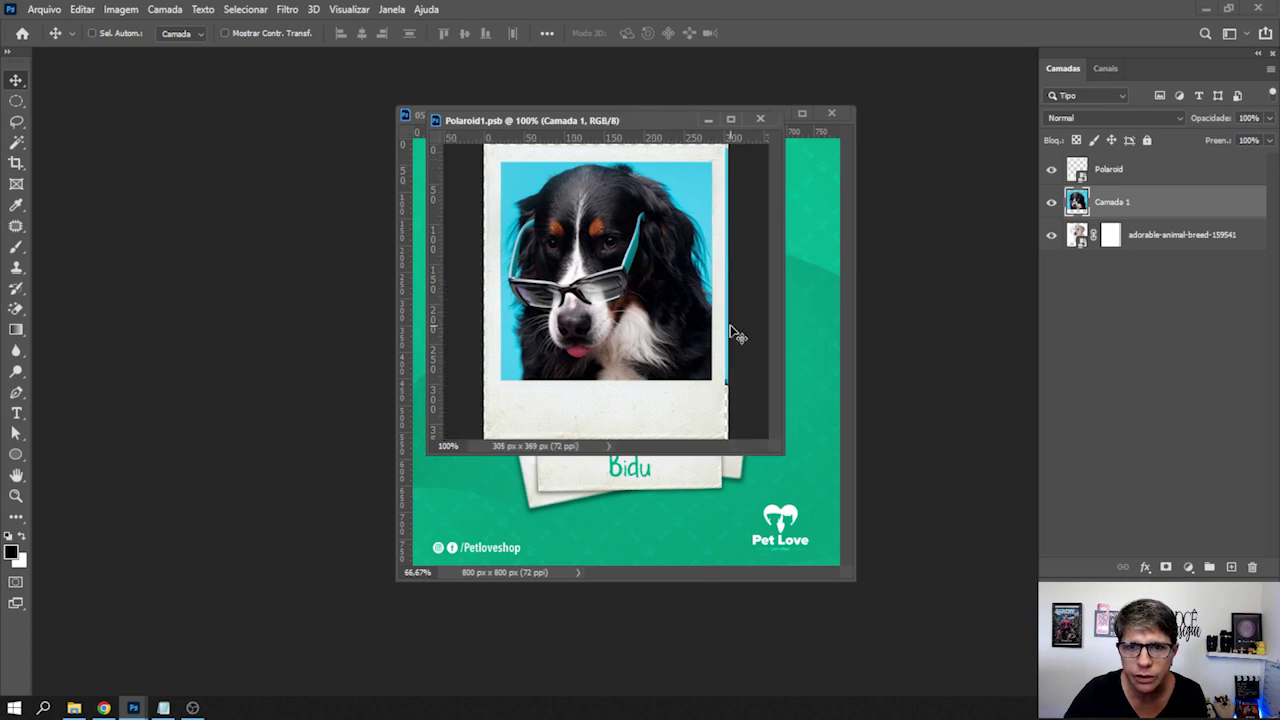
{"action": "key", "text": "ctrl"}
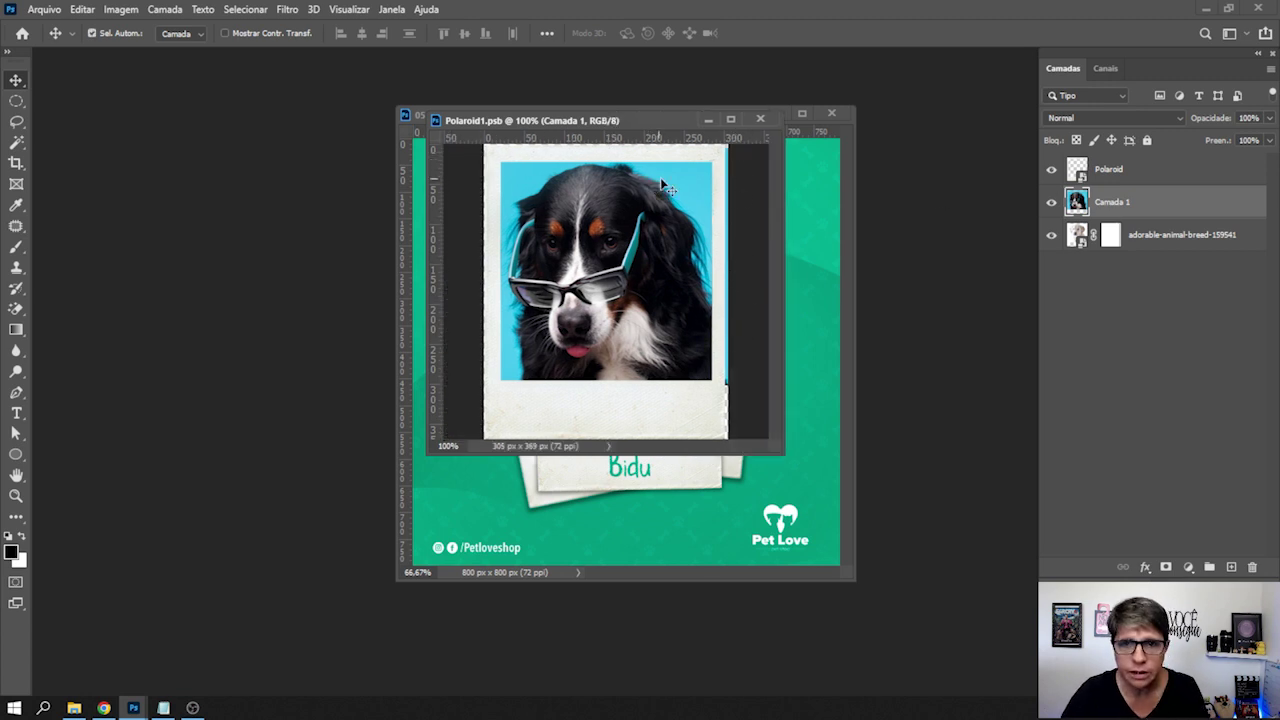
{"action": "key", "text": "ctrl+t"}
{"action": "left_click_drag", "start_coordinate": [734, 146], "coordinate": [722, 158]}
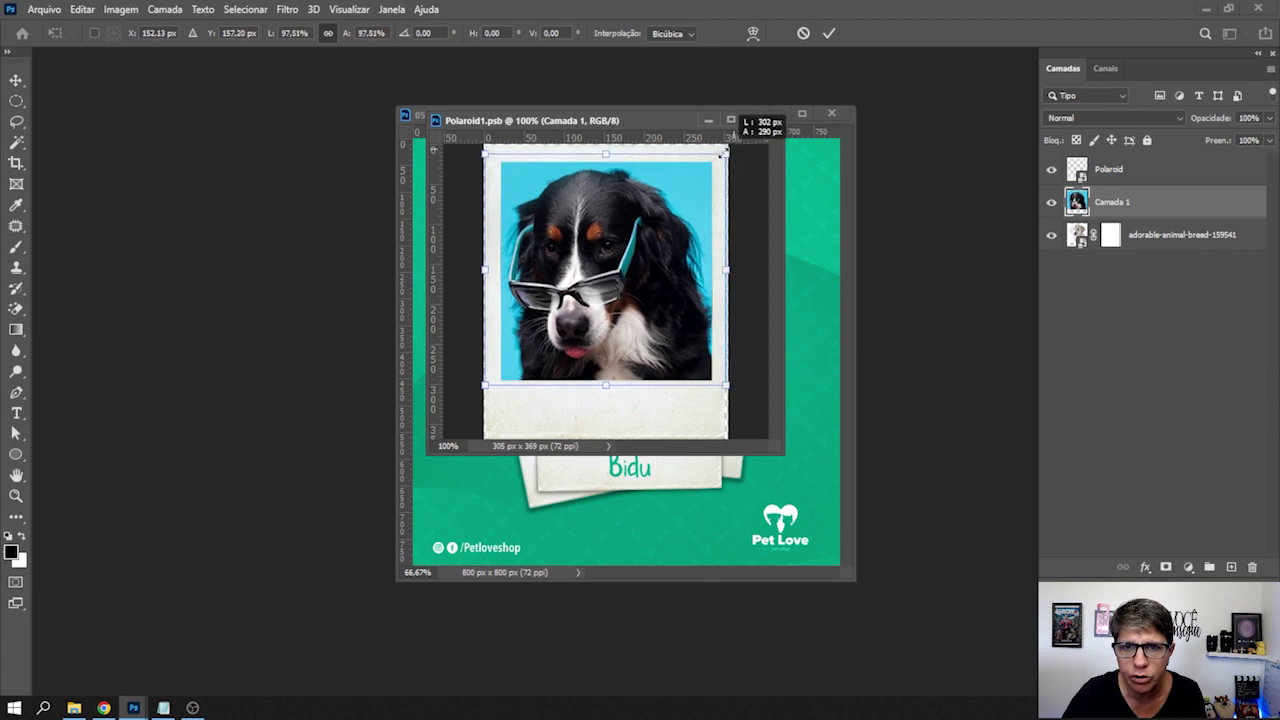
{"action": "key", "text": "Return"}
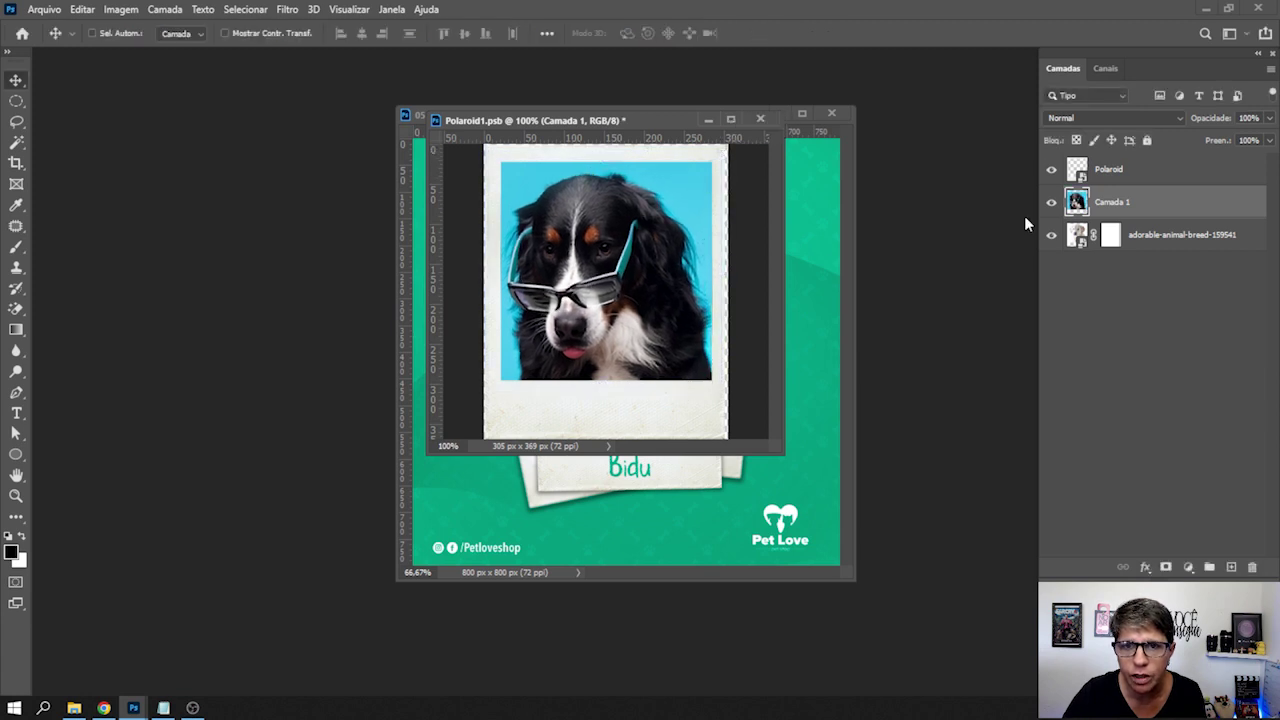
- Scale the Polaroid frame and Camada 1 together slightly, then save back to the post
{"action": "left_click", "coordinate": [1114, 178]}
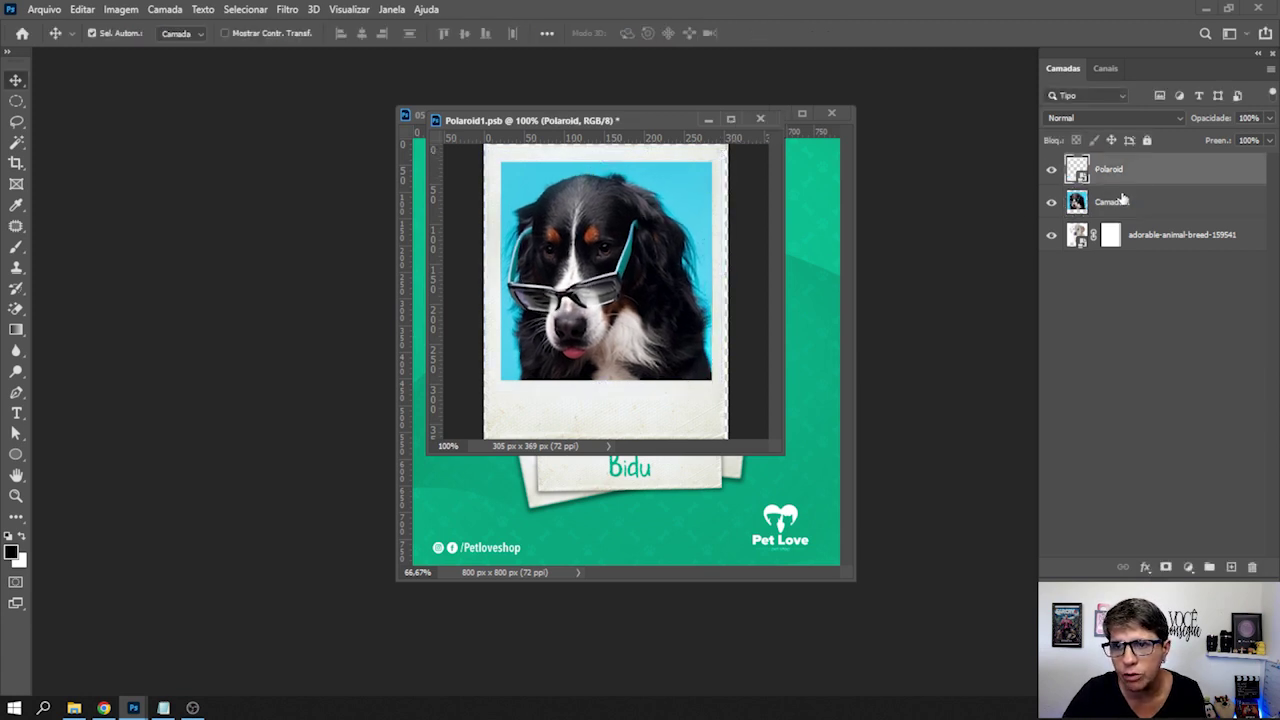
{"action": "left_click", "coordinate": [1122, 200], "text": "shift"}
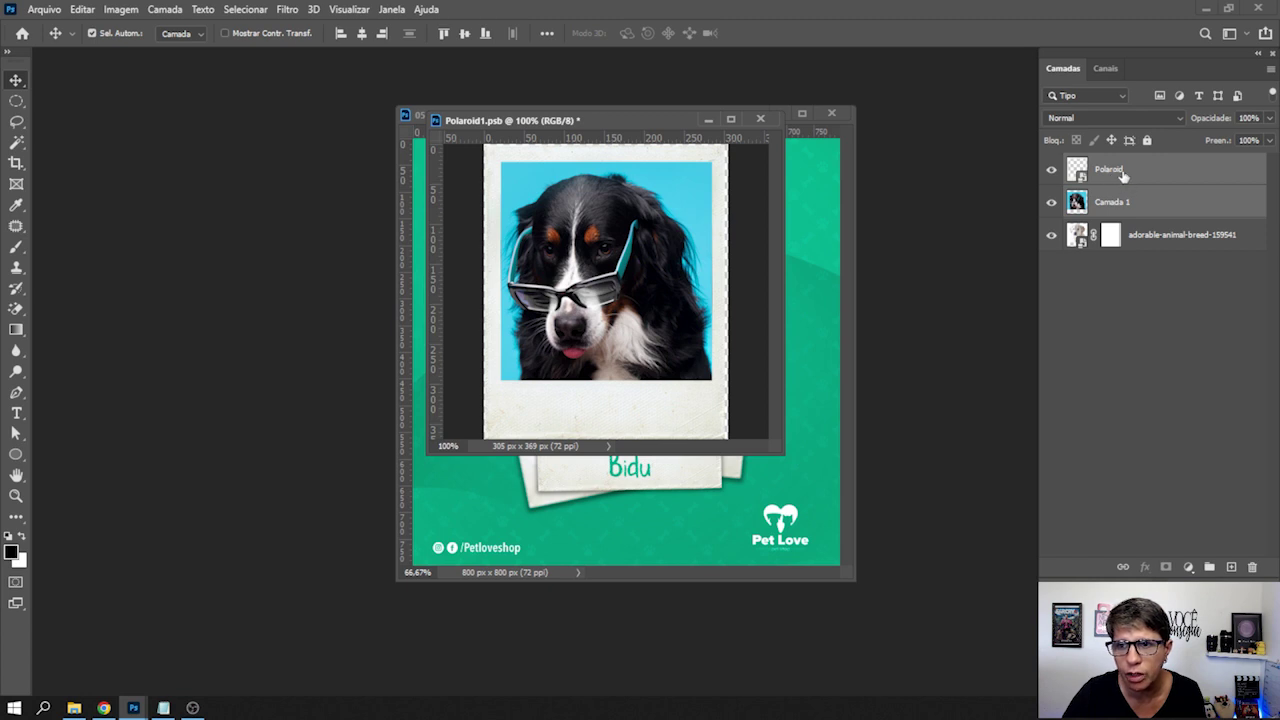
{"action": "key", "text": "ctrl+t"}
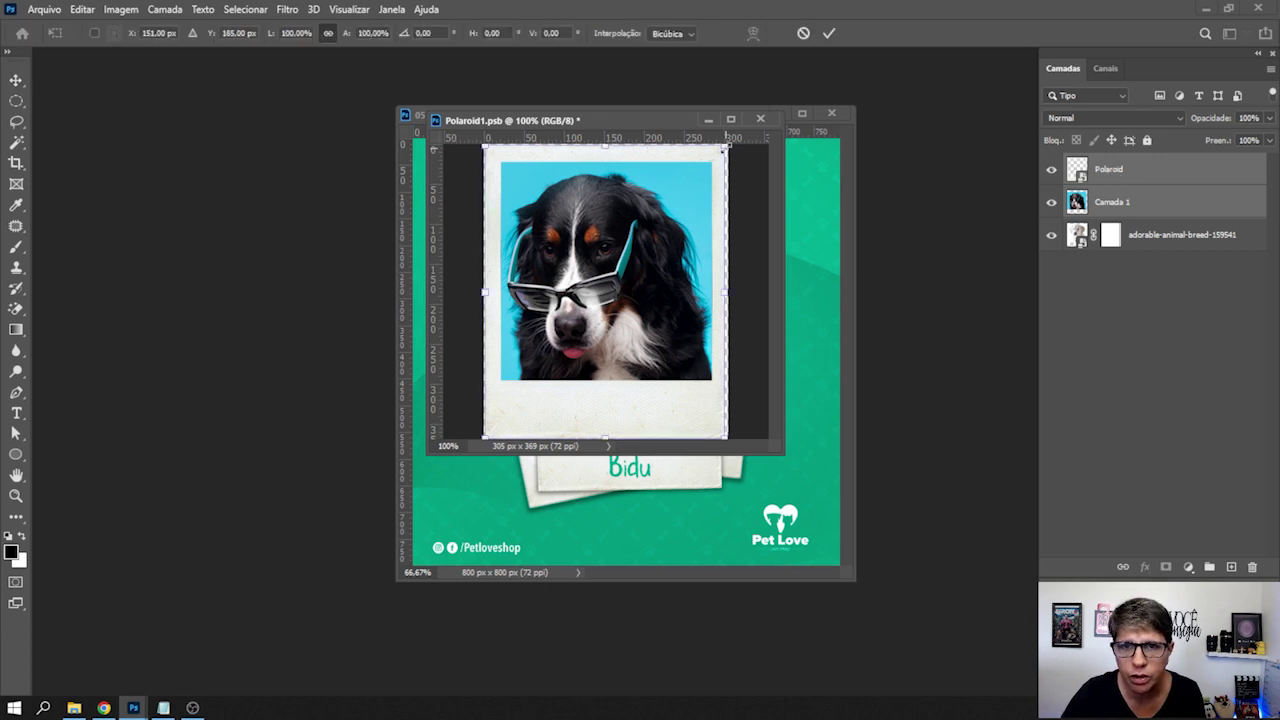
{"action": "left_click_drag", "start_coordinate": [728, 145], "coordinate": [731, 143]}
{"action": "left_click_drag", "start_coordinate": [485, 288], "coordinate": [483, 288]}
{"action": "key", "text": "Return"}
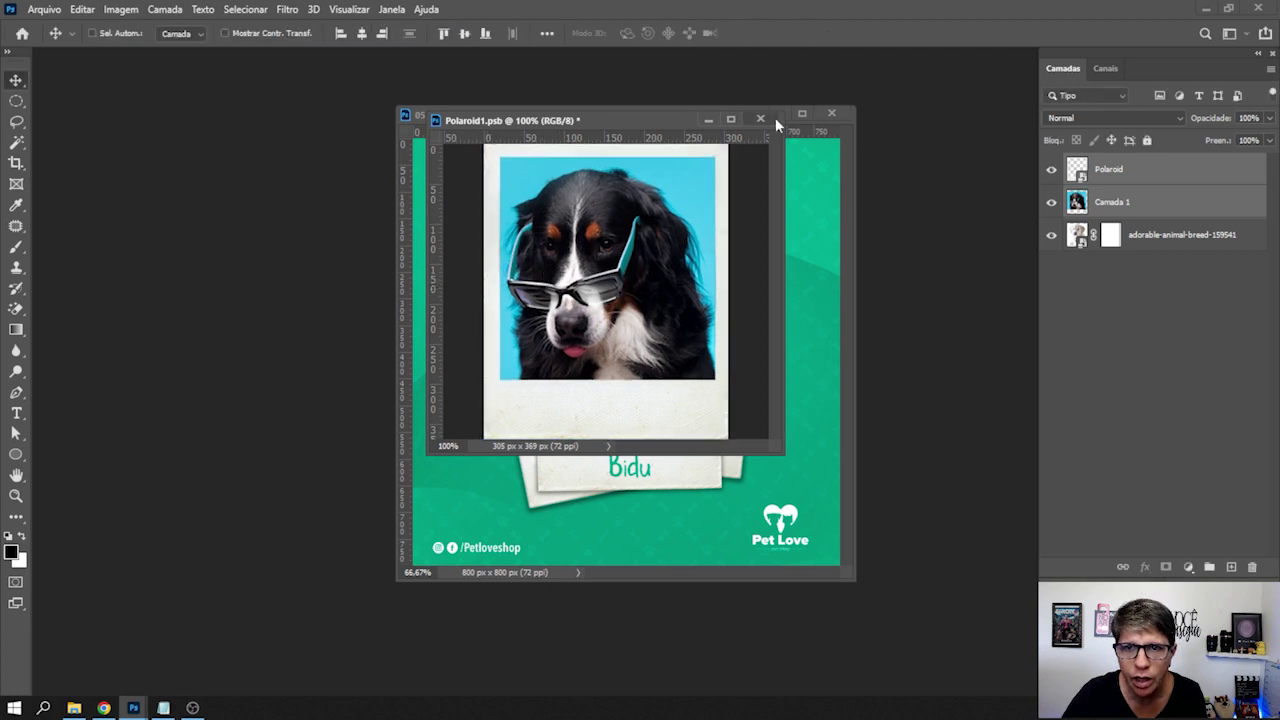
{"action": "left_click", "coordinate": [761, 118]}
{"action": "left_click", "coordinate": [578, 270]}
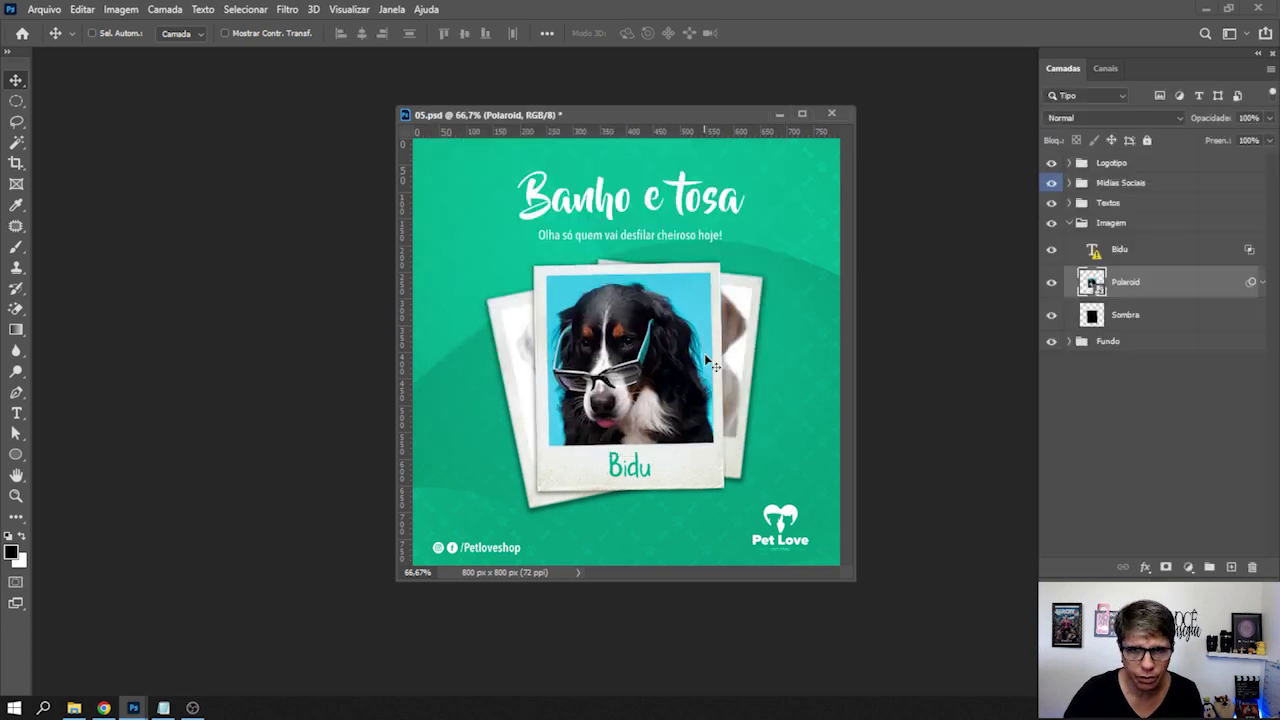
- Expand the Fundo group to show Imagem fundo 2, and collapse the Imagem group
{"action": "left_click", "coordinate": [752, 343], "text": "ctrl"}
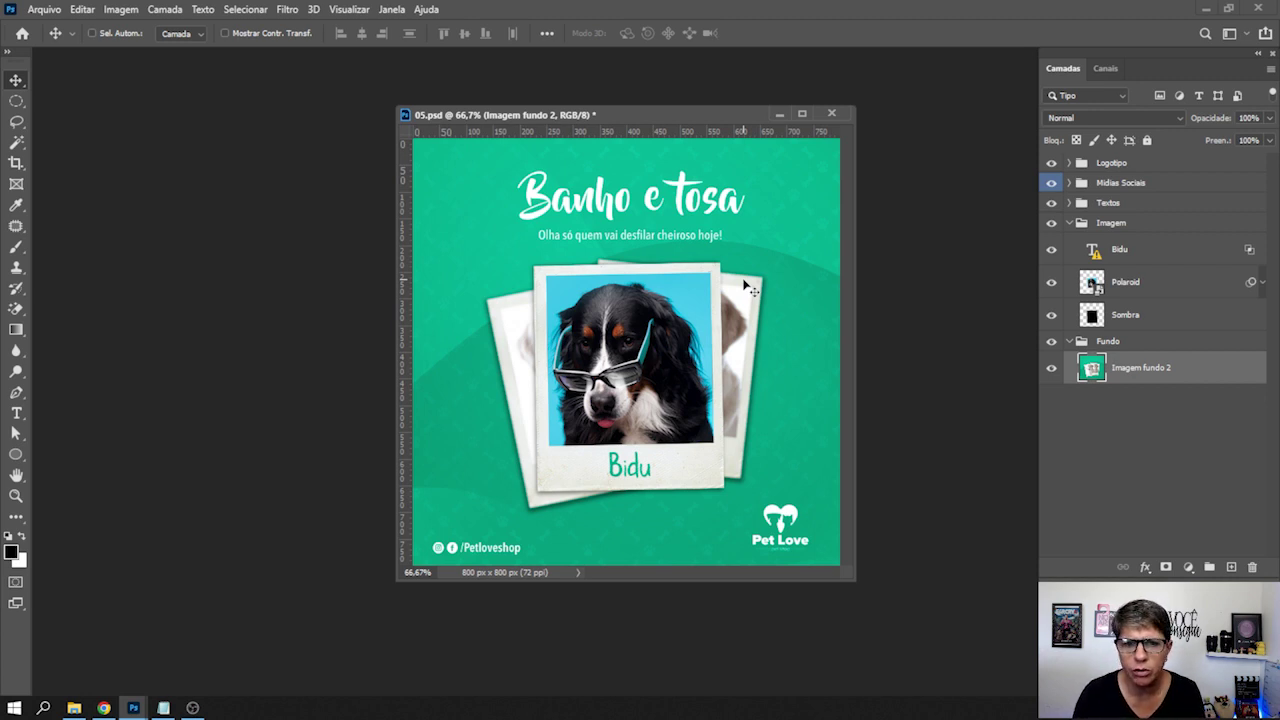
{"action": "left_click", "coordinate": [1067, 223]}
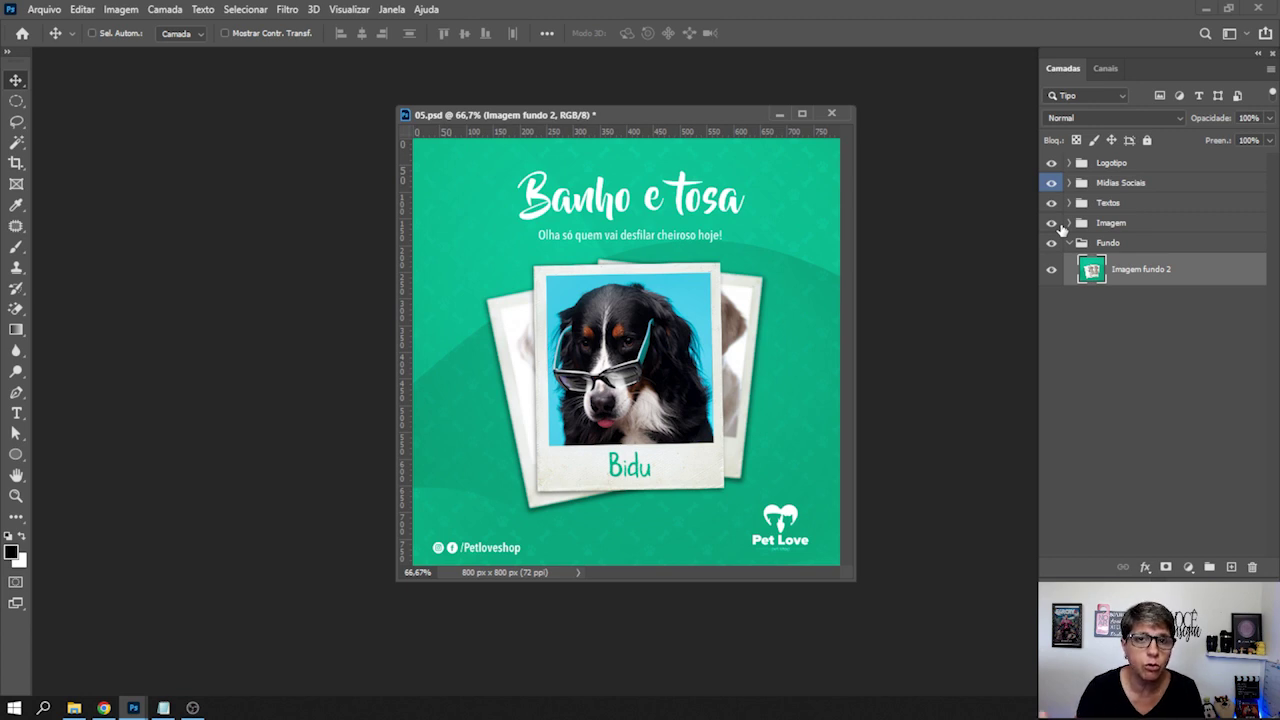
{"action": "left_click_drag", "start_coordinate": [662, 114], "coordinate": [333, 7]}
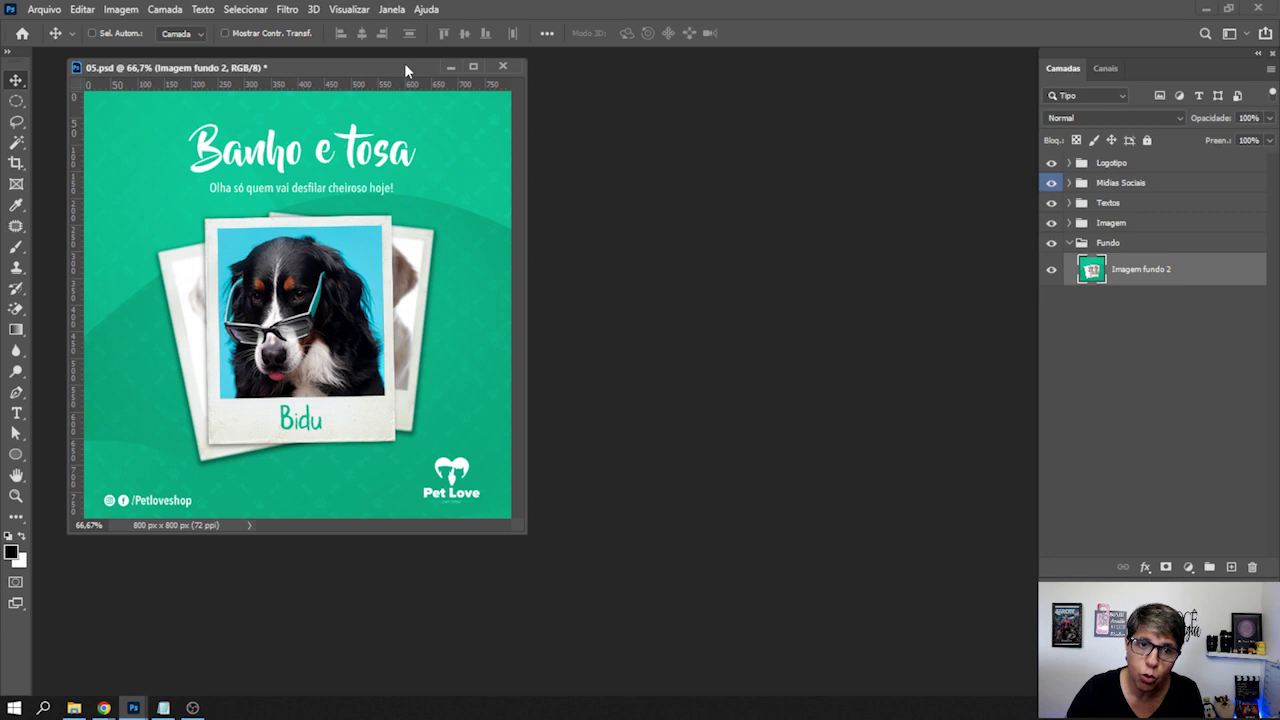
{"action": "left_click_drag", "start_coordinate": [405, 66], "coordinate": [660, 113]}
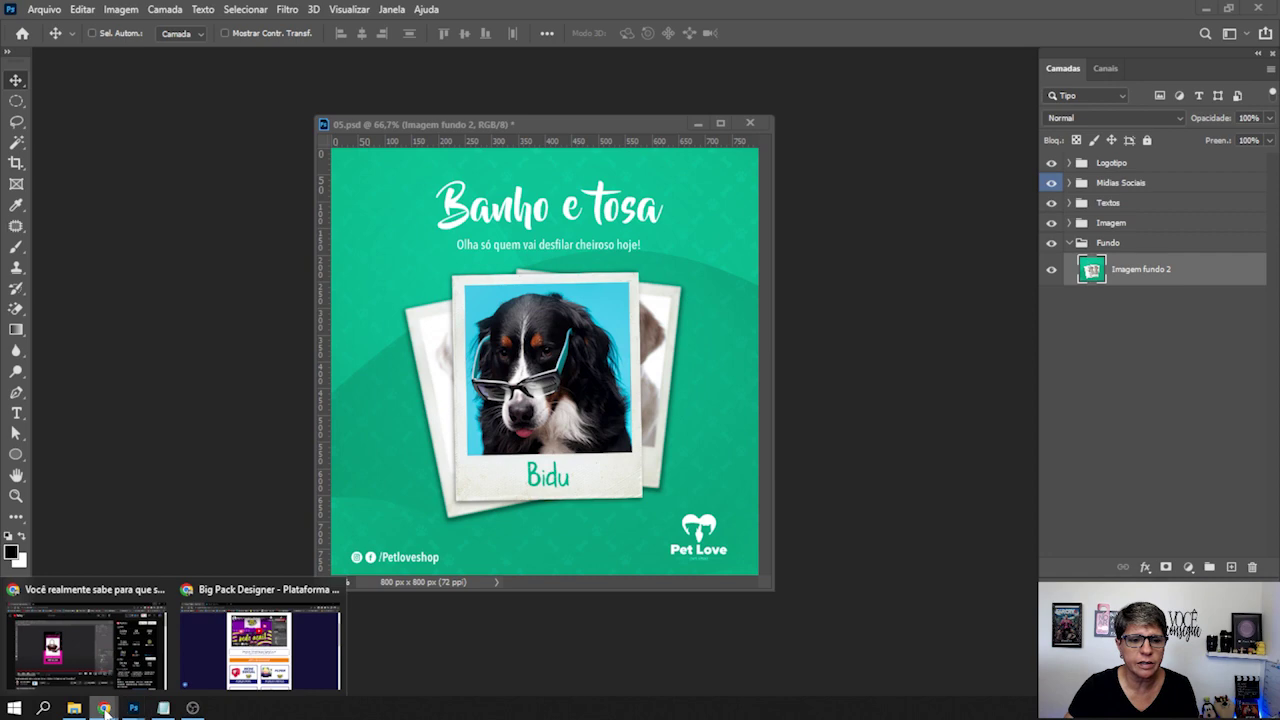
{"action": "mouse_move", "coordinate": [104, 708]}
{"action": "left_click", "coordinate": [260, 650]}
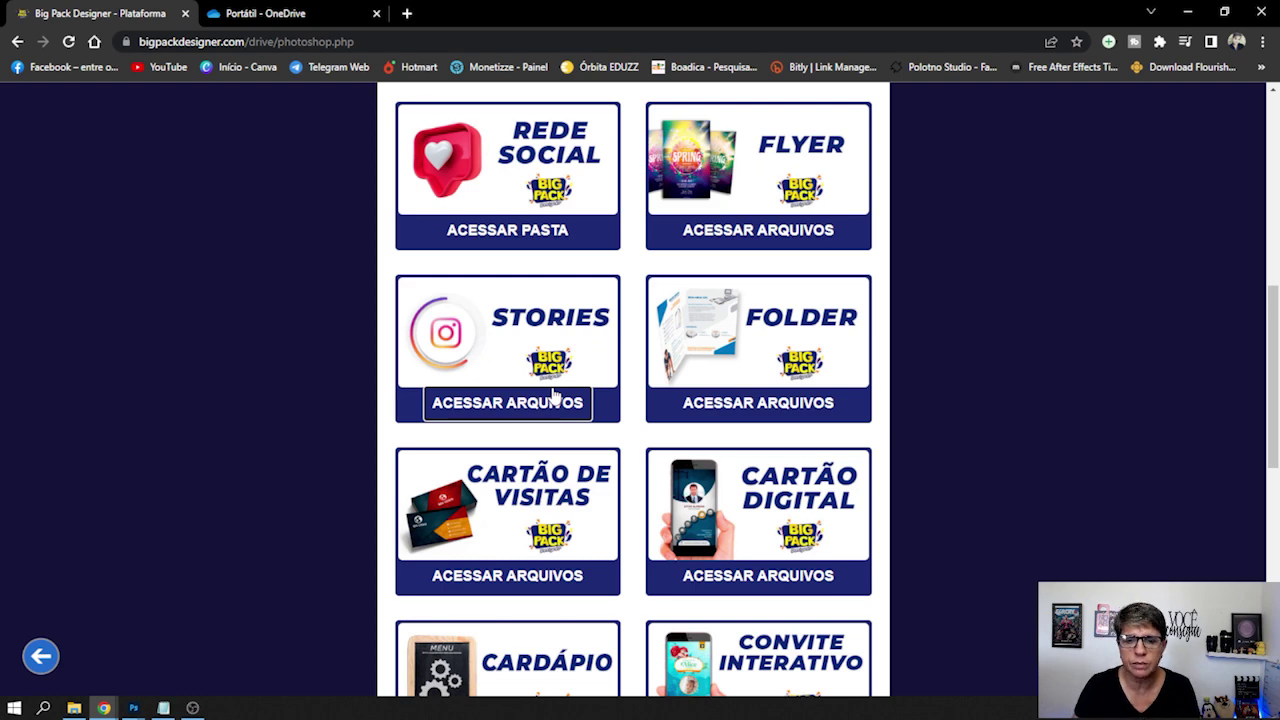
- Scroll through the Photoshop resources page, then go back to the main resources page
{"action": "scroll", "coordinate": [553, 396], "scroll_direction": "down", "scroll_amount": 2}
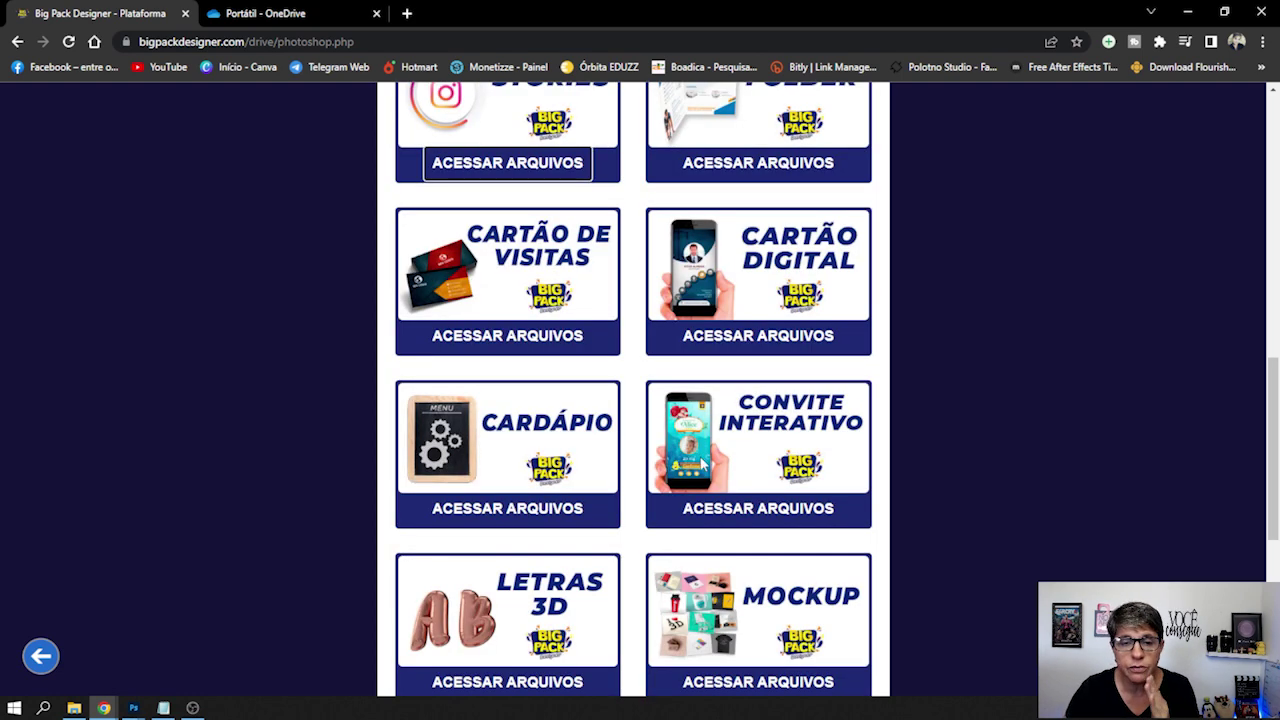
{"action": "scroll", "coordinate": [720, 468], "scroll_direction": "down", "scroll_amount": 2}
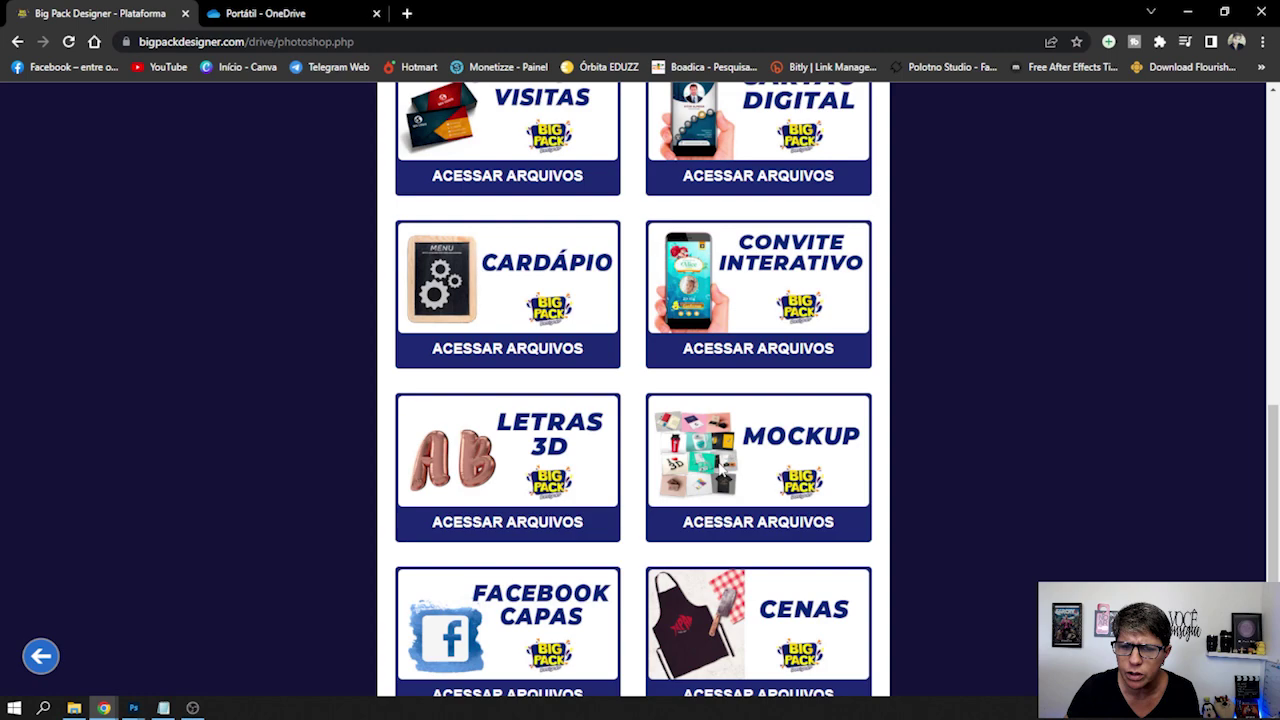
{"action": "scroll", "coordinate": [722, 472], "scroll_direction": "down", "scroll_amount": 1}
{"action": "scroll", "coordinate": [722, 472], "scroll_direction": "down", "scroll_amount": 1}
{"action": "scroll", "coordinate": [722, 472], "scroll_direction": "down", "scroll_amount": 2}
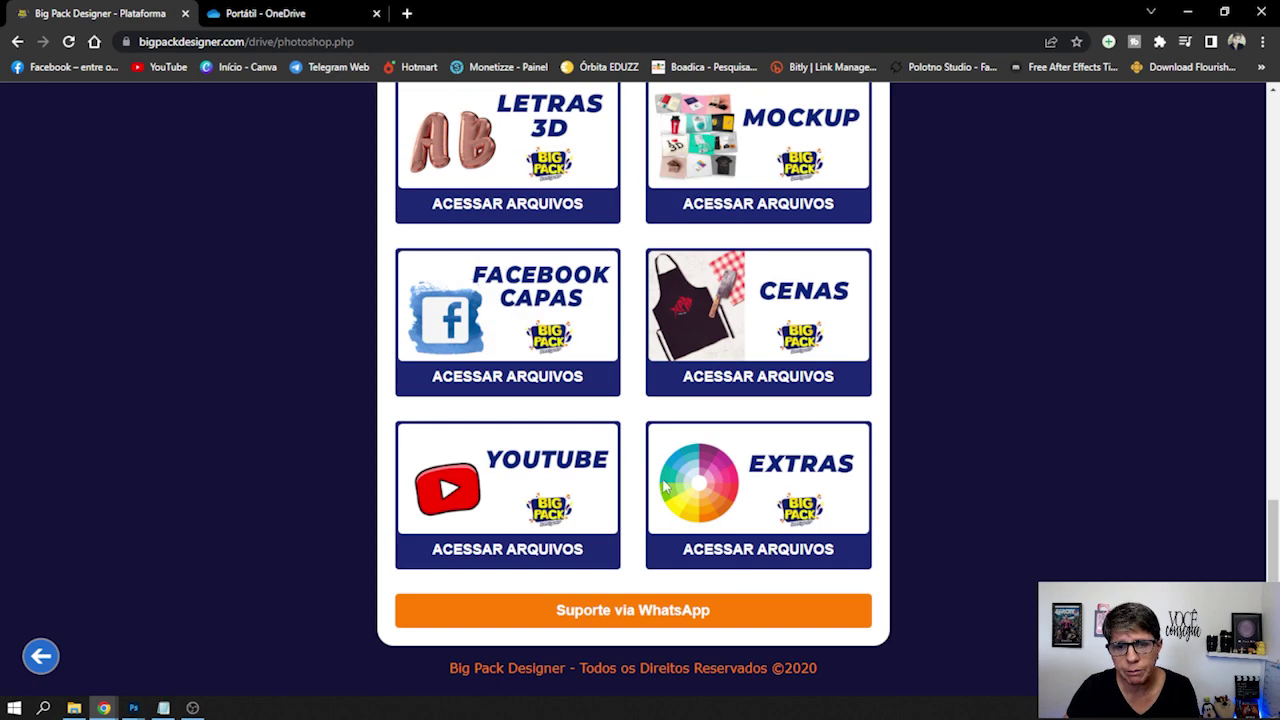
{"action": "scroll", "coordinate": [665, 485], "scroll_direction": "up", "scroll_amount": 3}
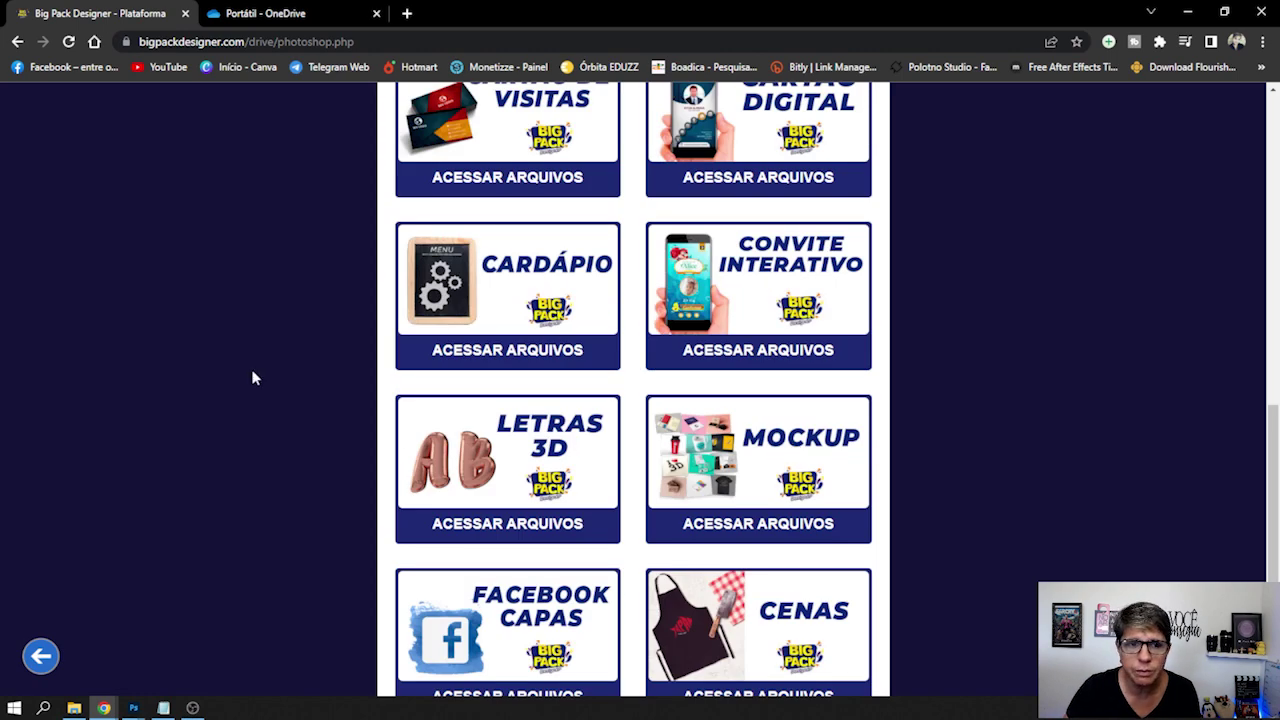
{"action": "scroll", "coordinate": [253, 377], "scroll_direction": "up", "scroll_amount": 2}
{"action": "key", "text": "alt+Left"}
- Open the Programas card's Acessar Drive link in a new tab
{"action": "scroll", "coordinate": [503, 303], "scroll_direction": "down", "scroll_amount": 3}
{"action": "scroll", "coordinate": [505, 314], "scroll_direction": "down", "scroll_amount": 1}
{"action": "scroll", "coordinate": [545, 340], "scroll_direction": "down", "scroll_amount": 2}
{"action": "scroll", "coordinate": [545, 340], "scroll_direction": "down", "scroll_amount": 2}
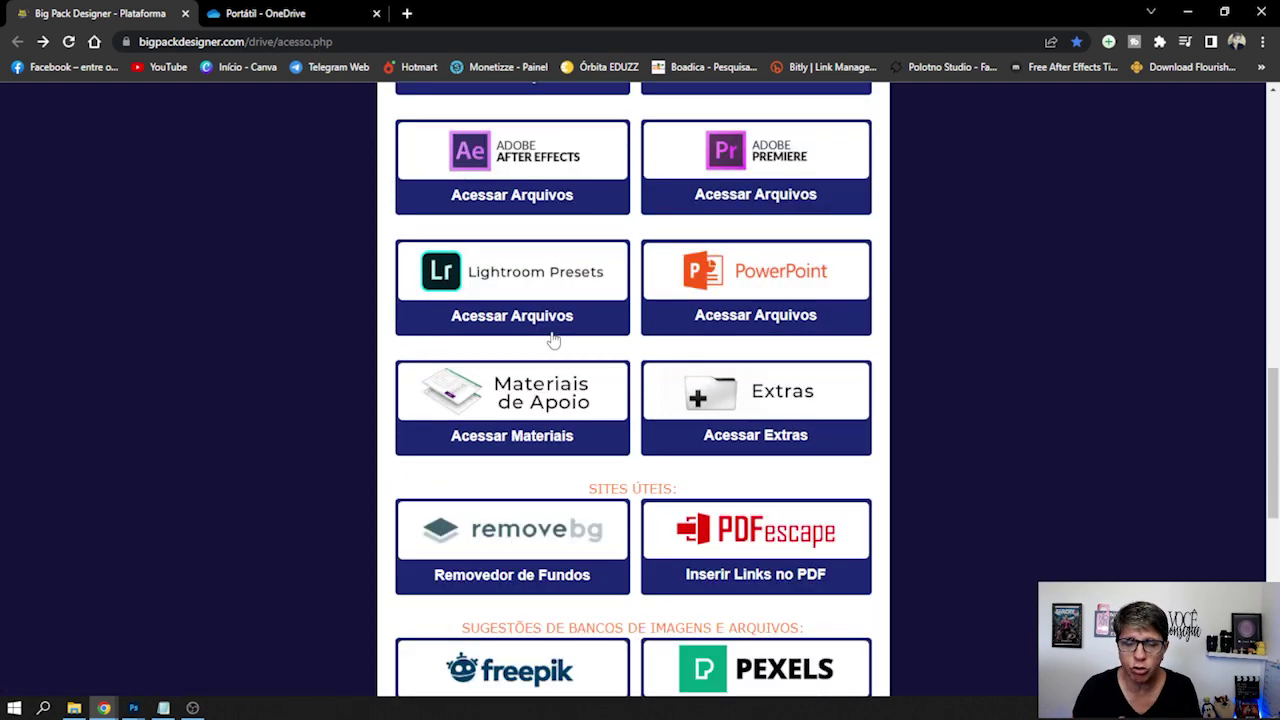
{"action": "scroll", "coordinate": [553, 341], "scroll_direction": "down", "scroll_amount": 2}
{"action": "scroll", "coordinate": [555, 360], "scroll_direction": "down", "scroll_amount": 2}
{"action": "scroll", "coordinate": [556, 375], "scroll_direction": "down", "scroll_amount": 2}
{"action": "left_click", "coordinate": [637, 568]}
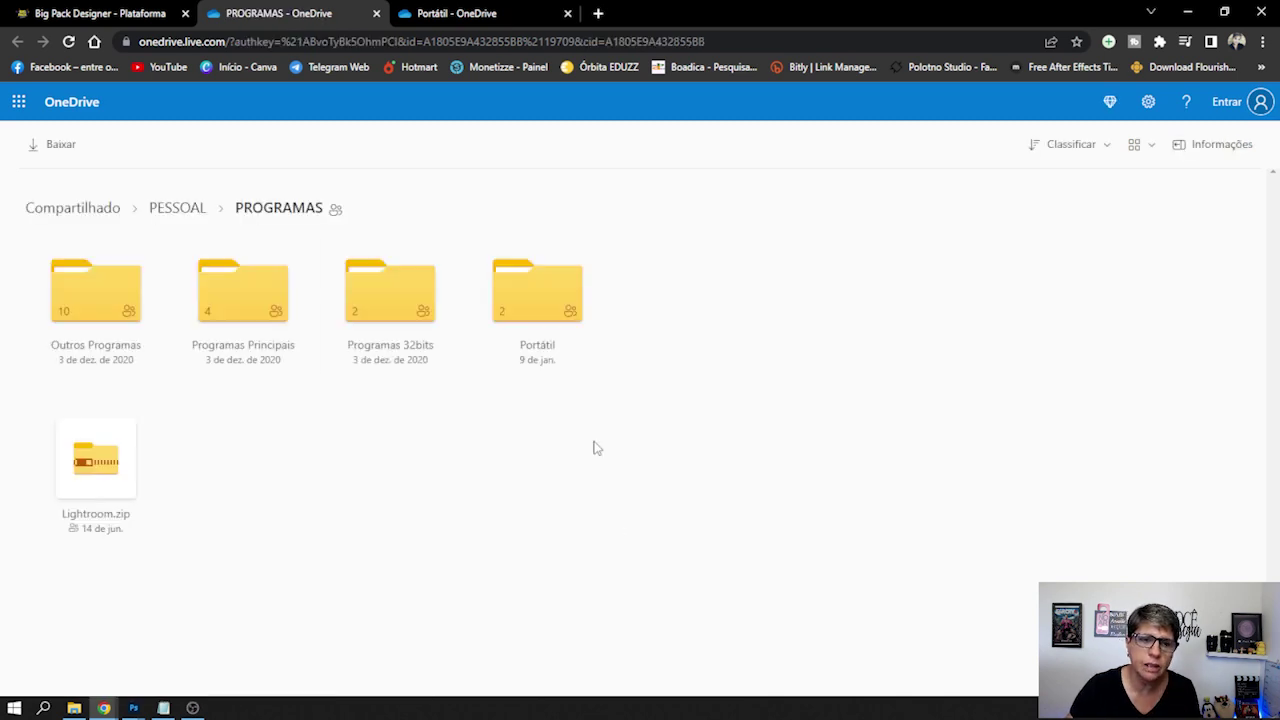
- Open the Outros Programas folder, start downloading Silhouette.zip, cancel the save prompt, and minimize Chrome
{"action": "left_click", "coordinate": [101, 298]}
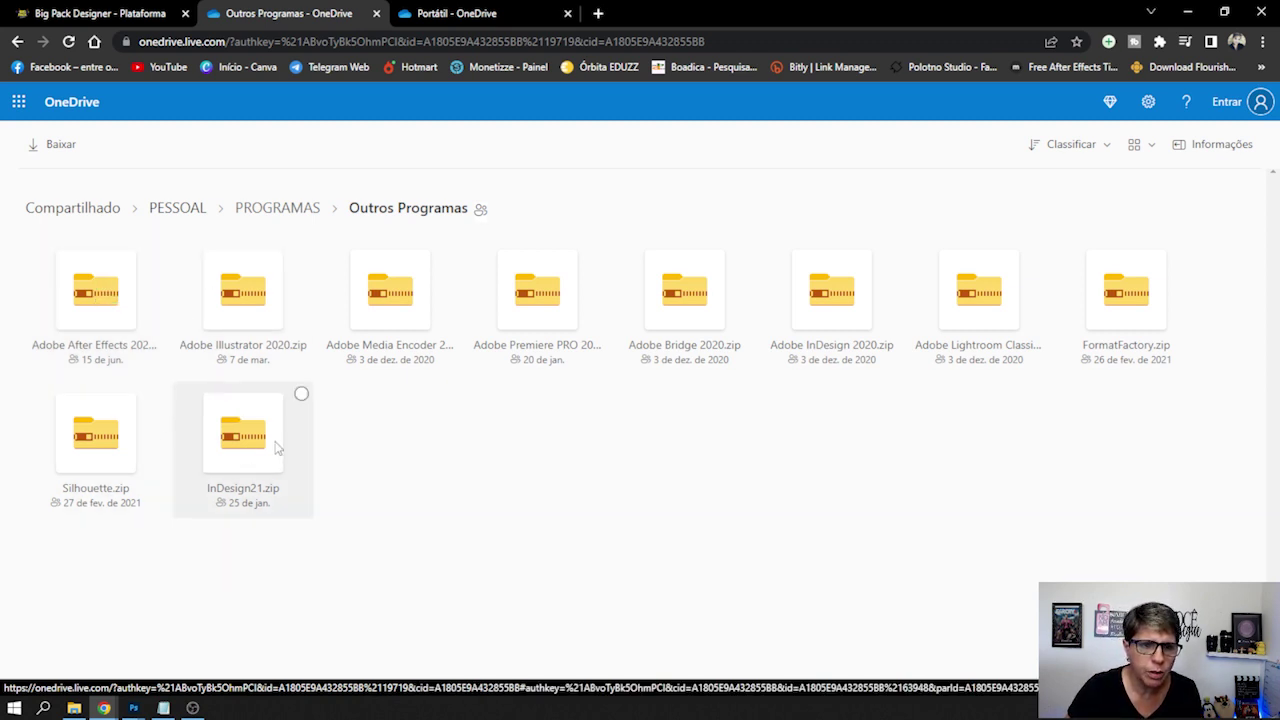
{"action": "left_click", "coordinate": [113, 433]}
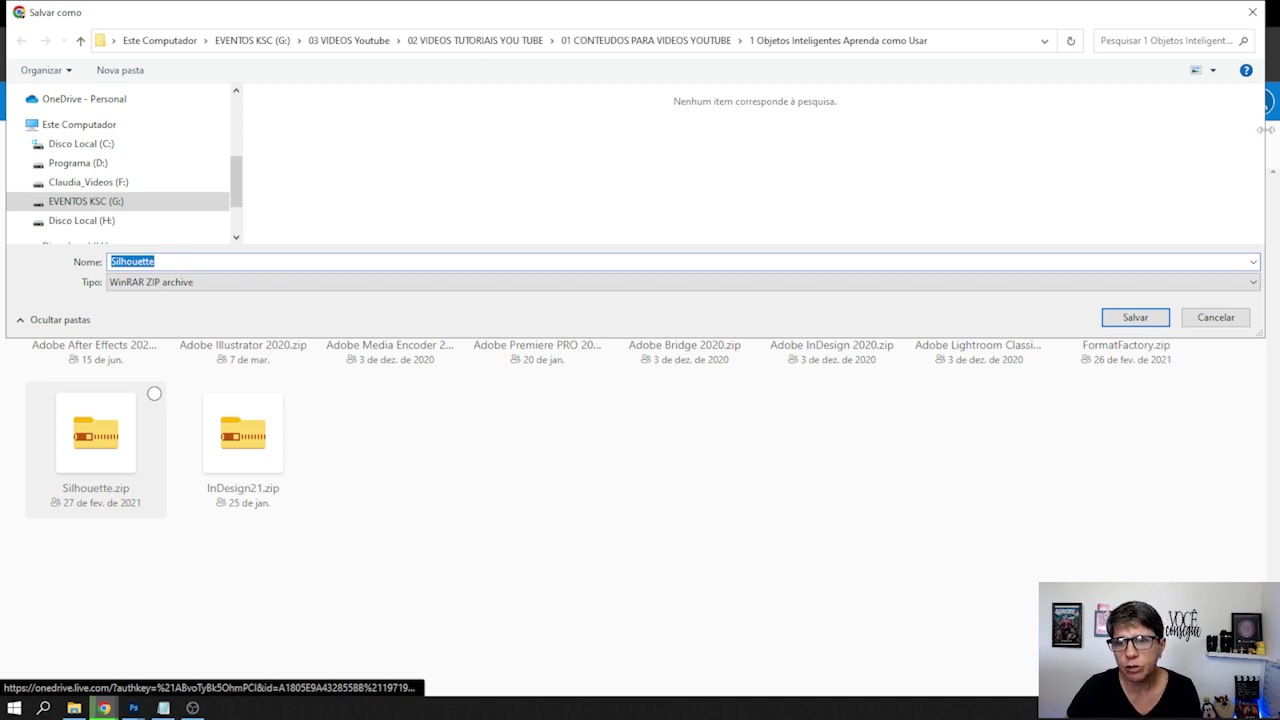
{"action": "left_click", "coordinate": [1214, 318]}
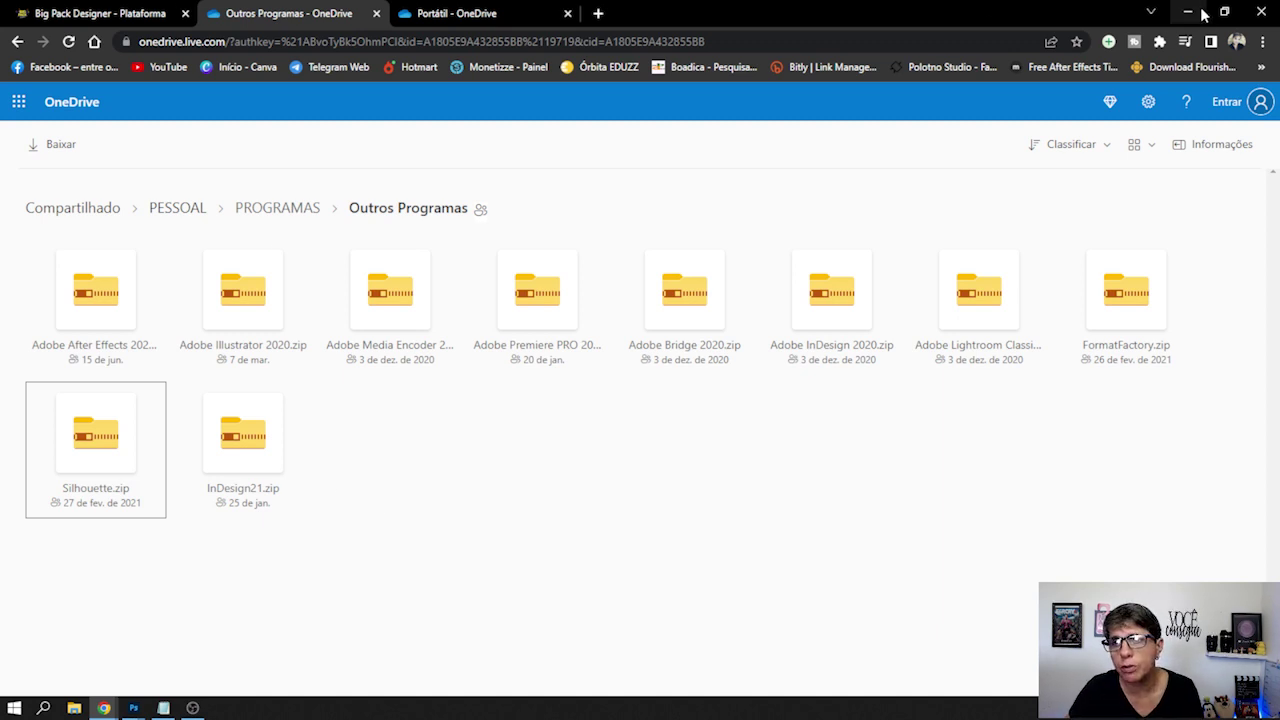
{"action": "left_click", "coordinate": [1187, 12]}
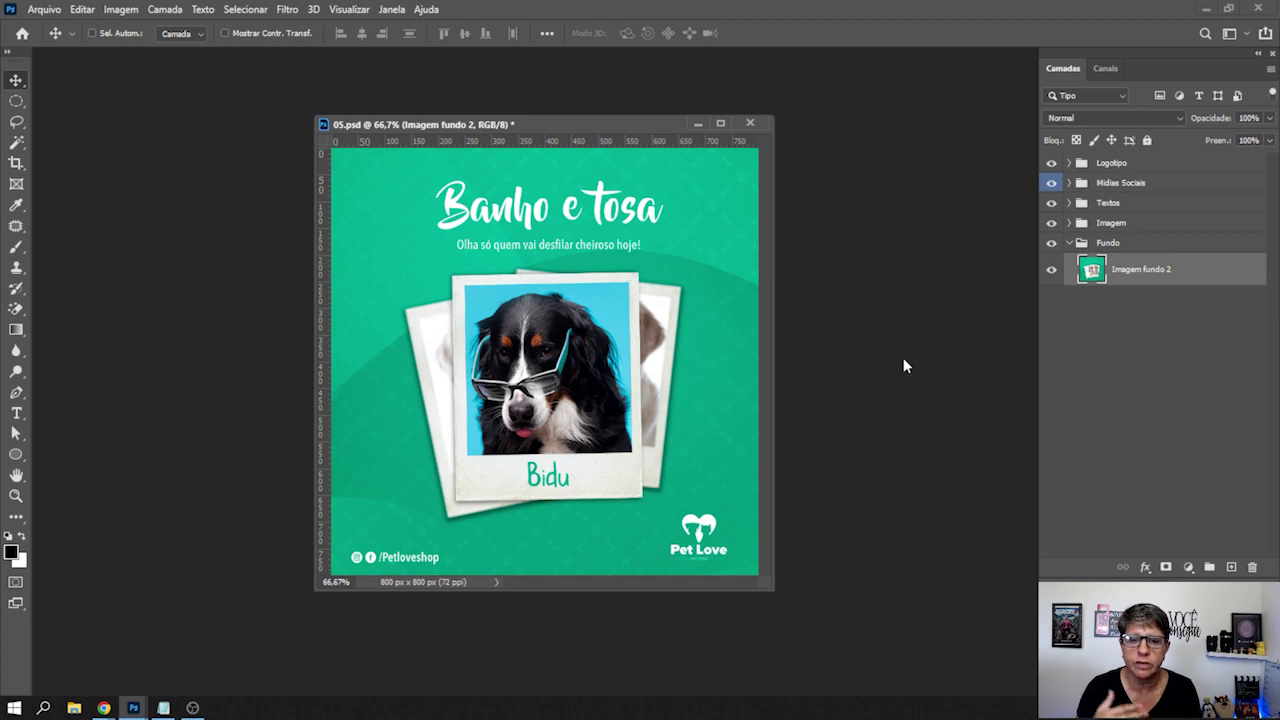